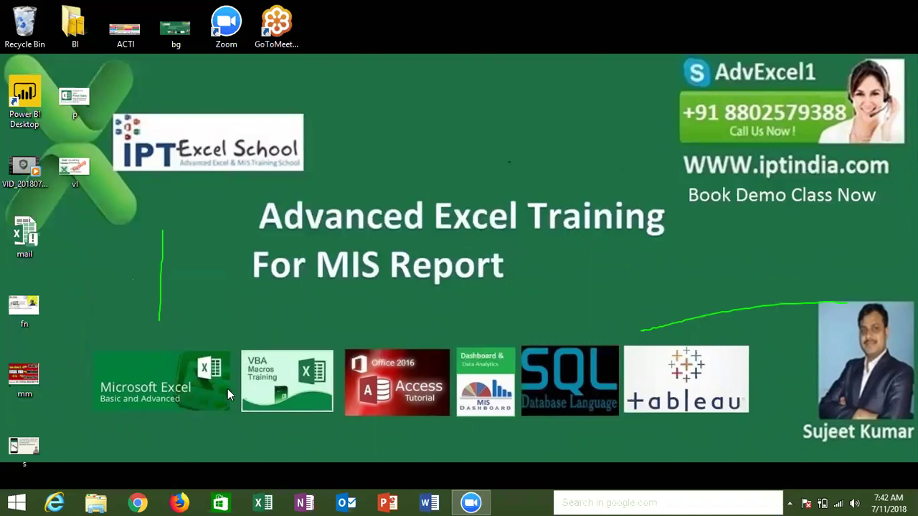
- Launch Excel and create a new blank workbook, Book1
click(262, 504)
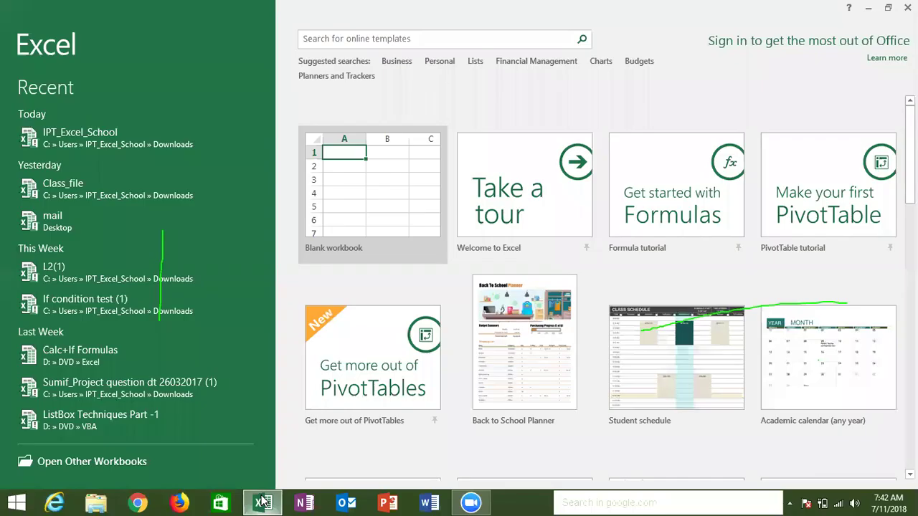
click(372, 209)
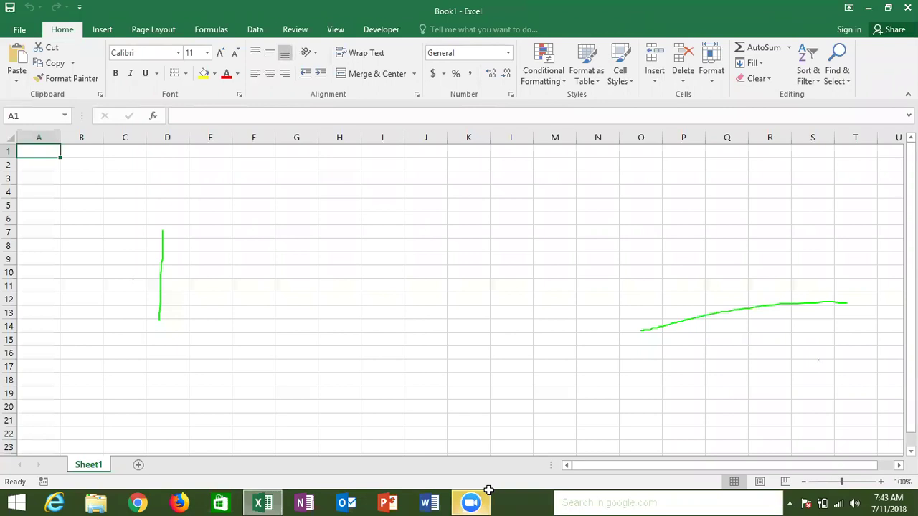
- Cancel the 'Month' entry in A1 and open the Visual Basic editor from the Developer tab
click(487, 490)
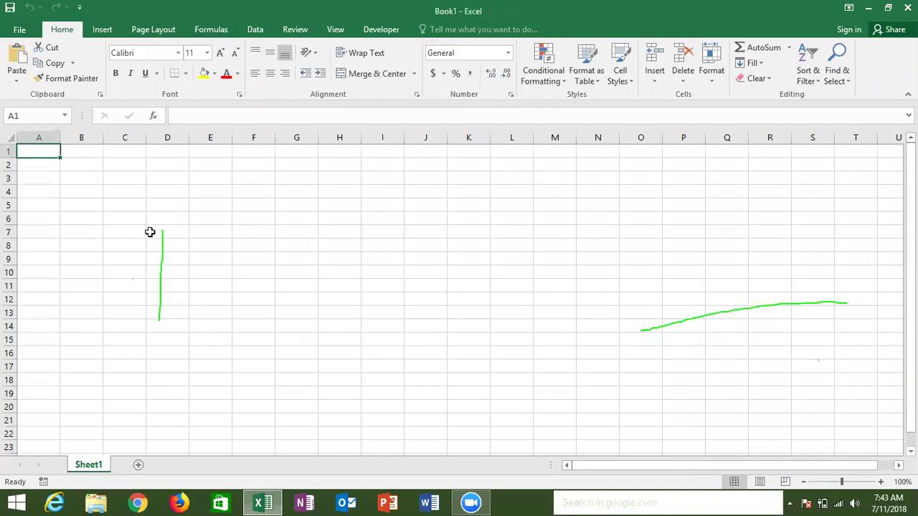
text(Month)
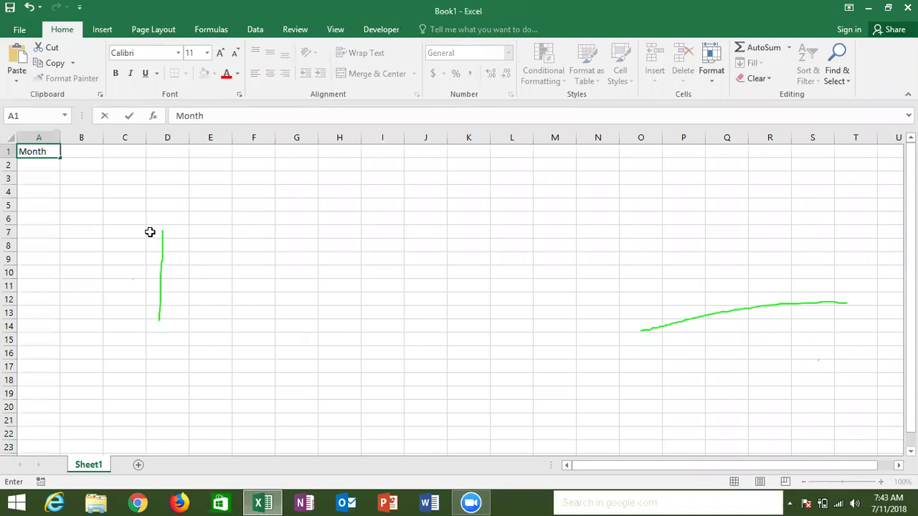
key(Escape)
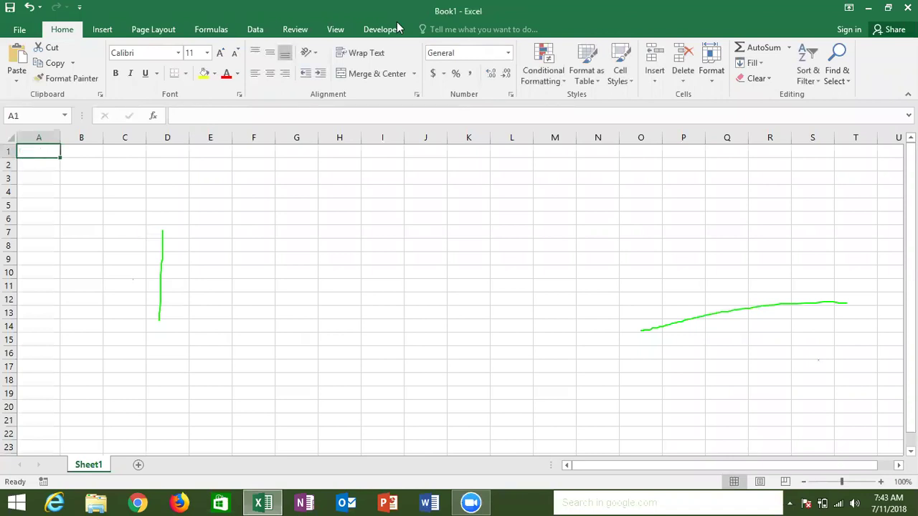
click(396, 27)
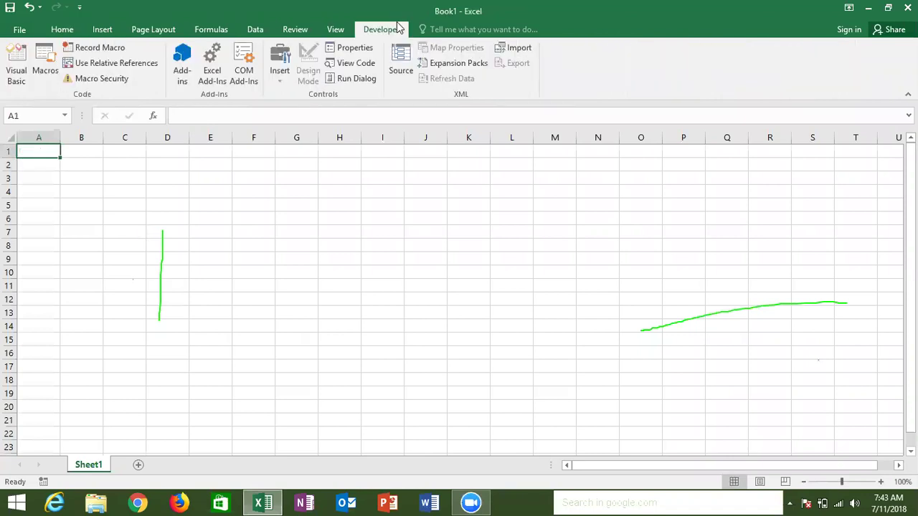
click(16, 72)
- Insert UserForm1, enlarge its design area, and draw a ListBox on its left side
click(101, 30)
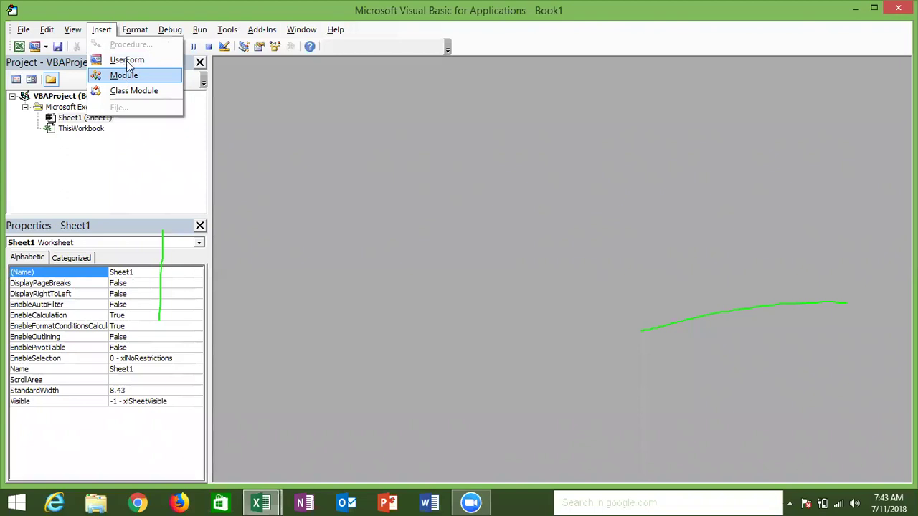
click(127, 61)
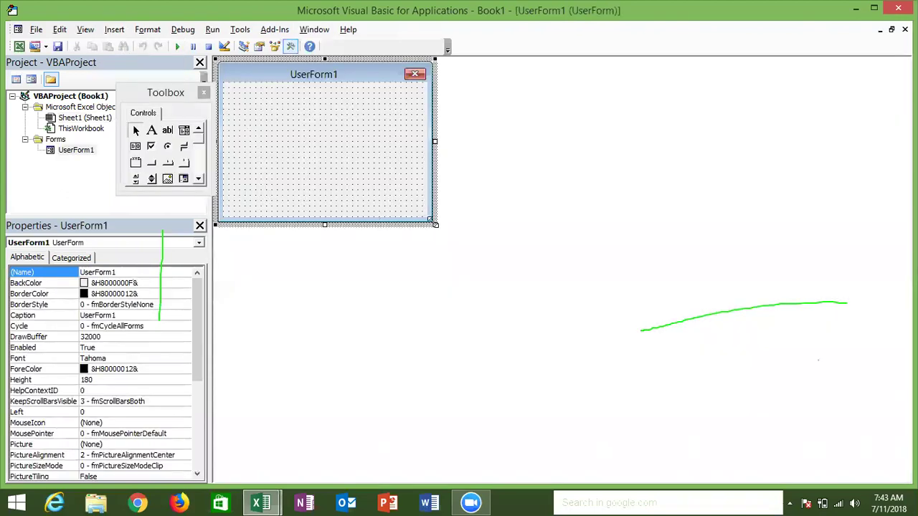
drag(434, 224, 501, 267)
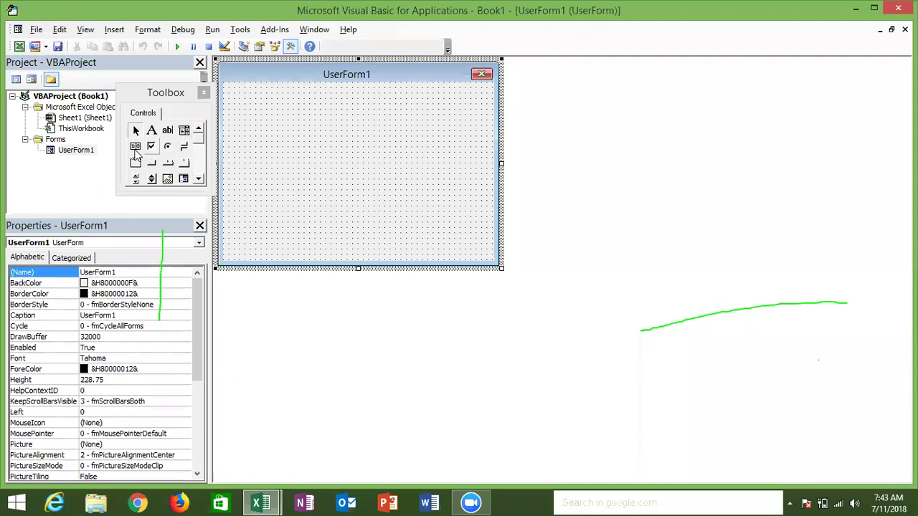
click(167, 145)
drag(234, 121, 375, 209)
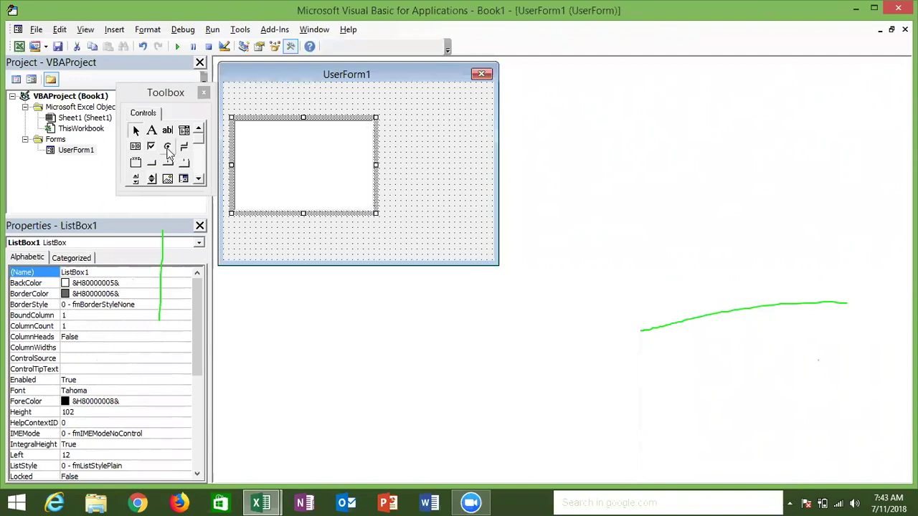
- Draw Frame1 right of the list box and set its caption to 'Selection Type'
click(135, 163)
drag(384, 126, 484, 208)
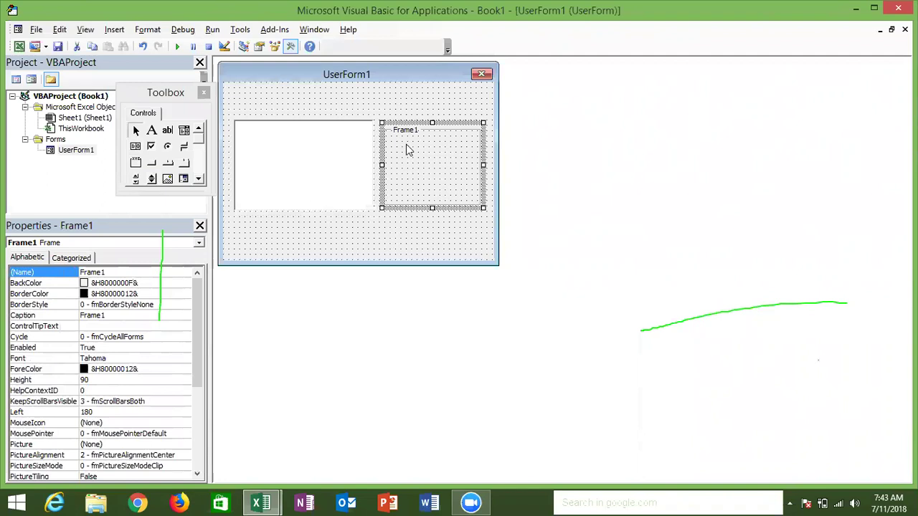
click(108, 315)
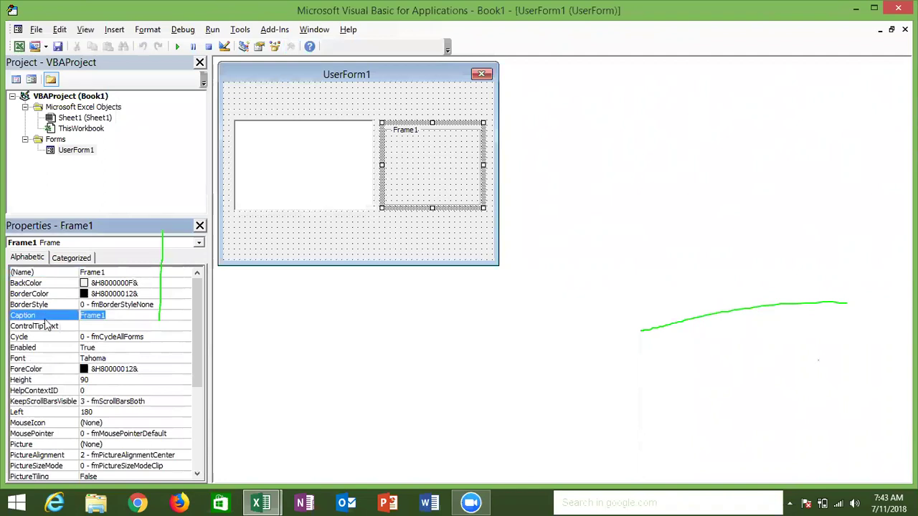
text(Selection Type)
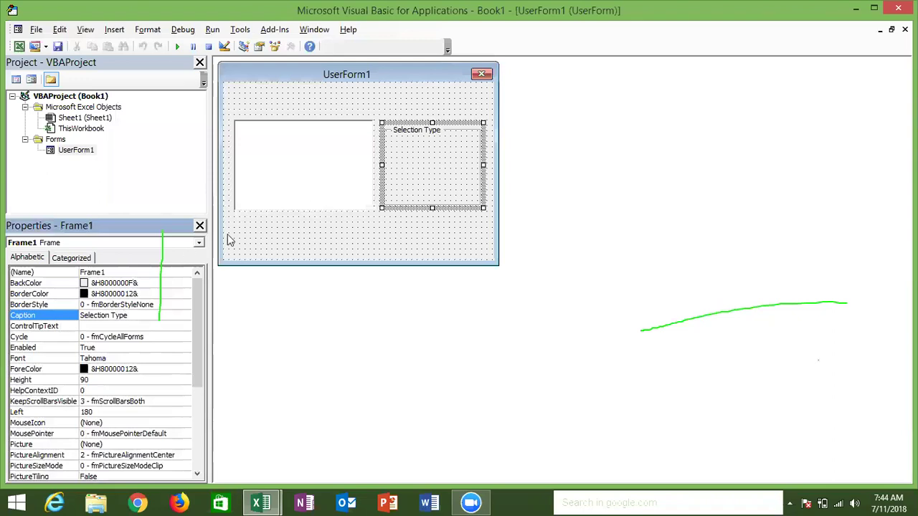
click(249, 239)
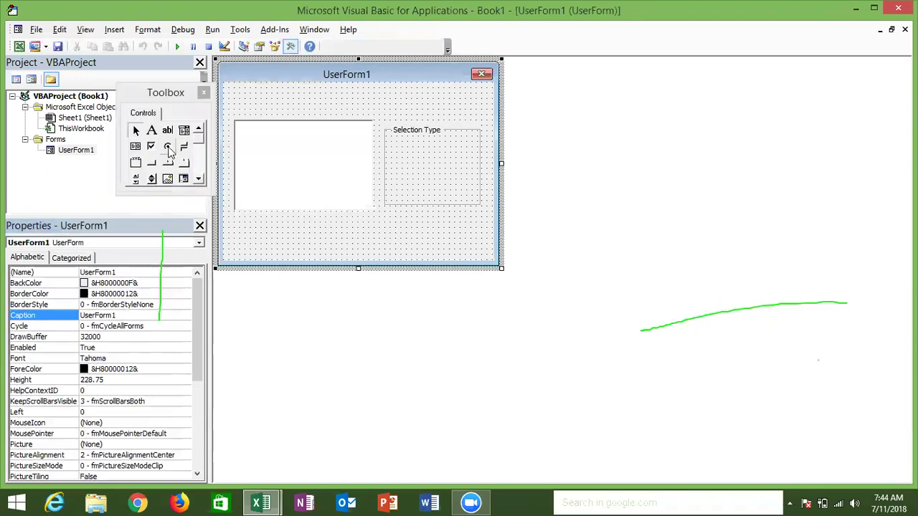
- Add an option button captioned 'Single Selection' at the top of the frame
click(167, 146)
mouse_move(391, 144)
mouse_down()
mouse_move(478, 155)
mouse_move(433, 159)
mouse_up()
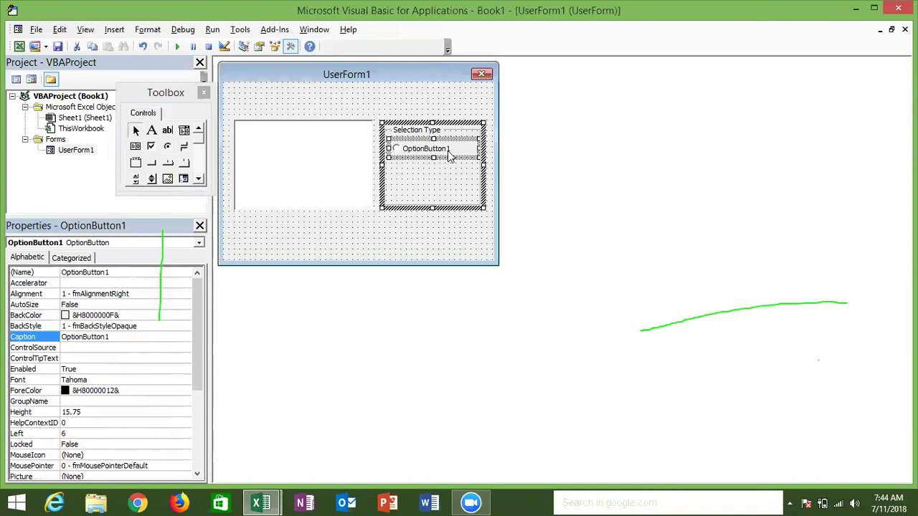
click(449, 149)
key(BackSpace)
key(BackSpace)
key(BackSpace)
key(BackSpace)
key(BackSpace)
key(BackSpace)
key(BackSpace)
key(BackSpace)
key(BackSpace)
key(BackSpace)
key(BackSpace)
text(Single Selection)
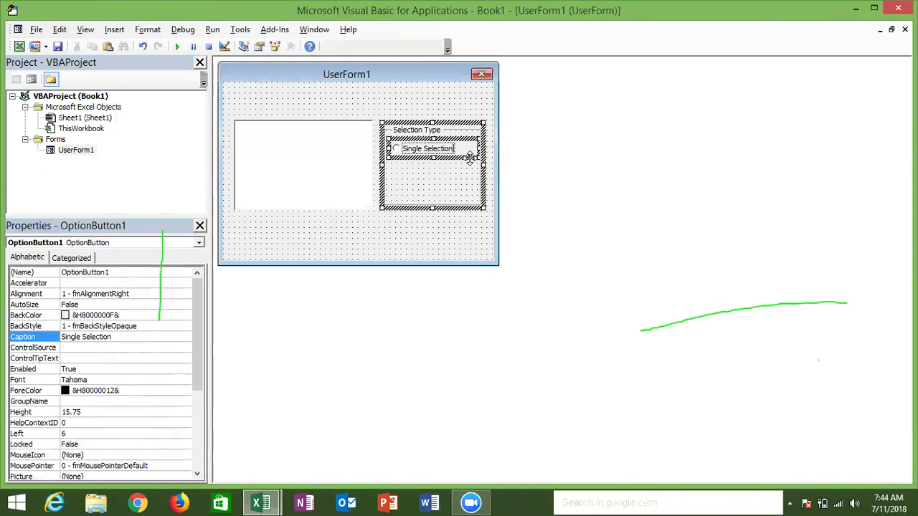
click(446, 180)
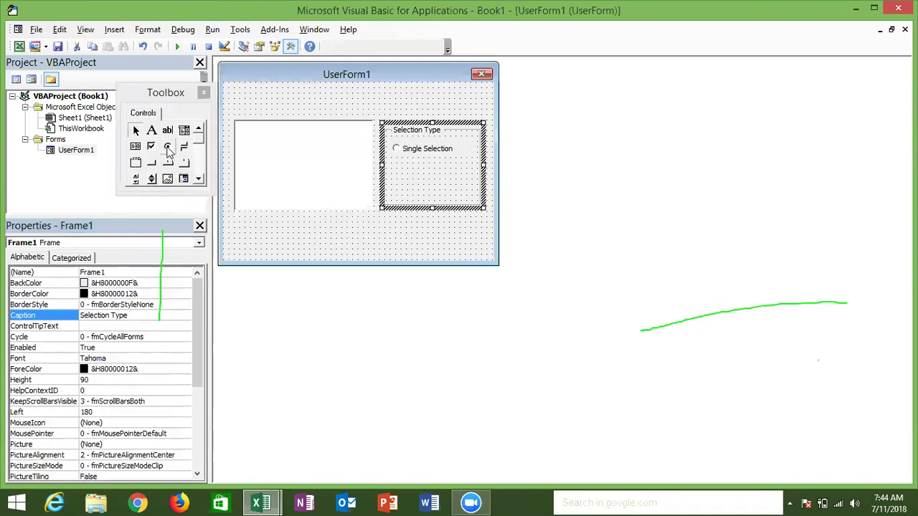
- Add a second option button captioned 'Multiple Selection' below the first
click(167, 146)
drag(397, 159, 465, 177)
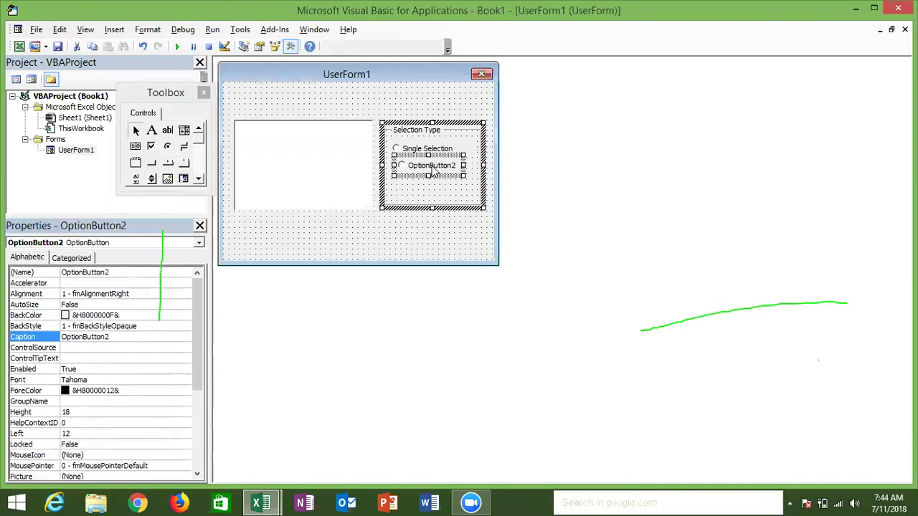
click(436, 166)
key(BackSpace)
key(BackSpace)
key(BackSpace)
key(BackSpace)
key(BackSpace)
key(BackSpace)
key(BackSpace)
key(BackSpace)
key(BackSpace)
key(BackSpace)
key(BackSpace)
key(BackSpace)
text(Multiple Selection)
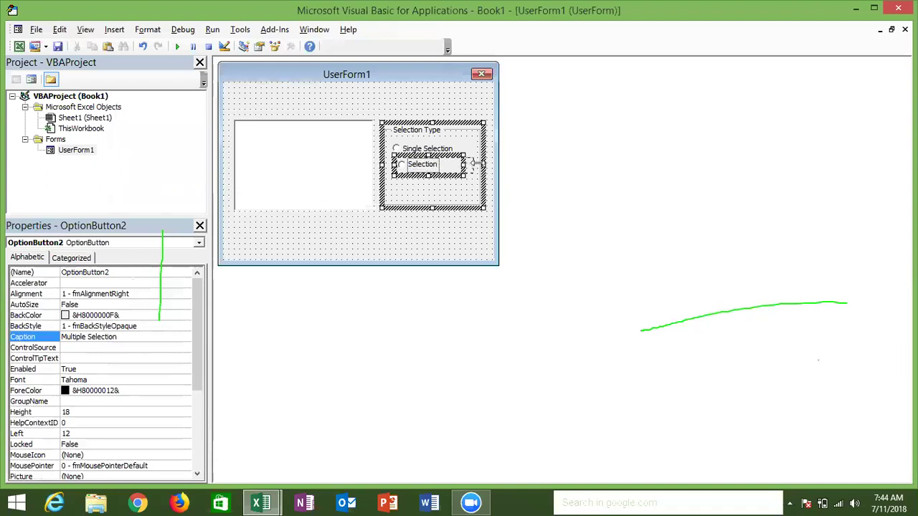
click(462, 184)
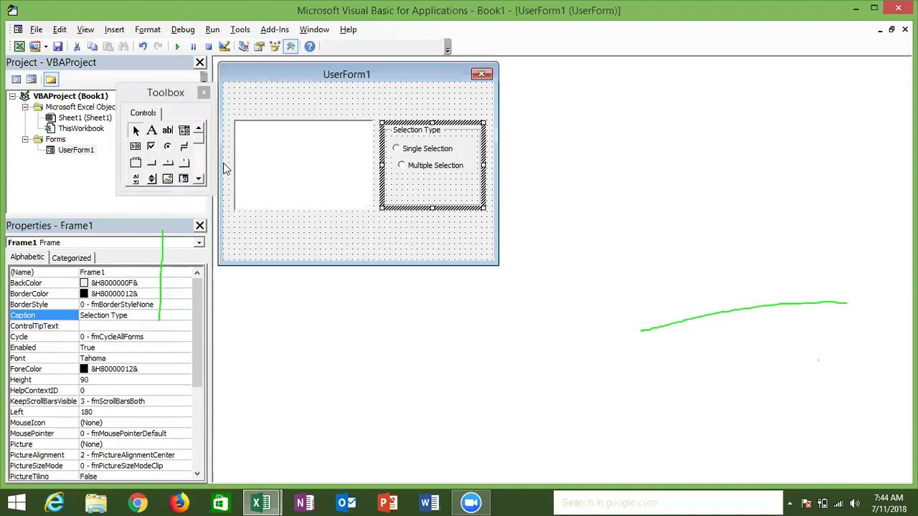
- Add a third option button captioned 'Extend Selection' at the frame's bottom
click(167, 146)
click(392, 176)
drag(393, 176, 474, 192)
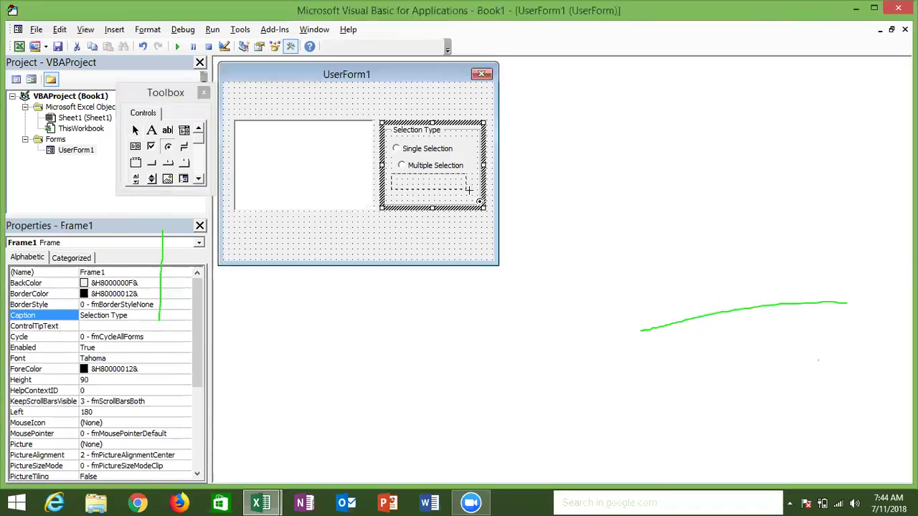
click(444, 183)
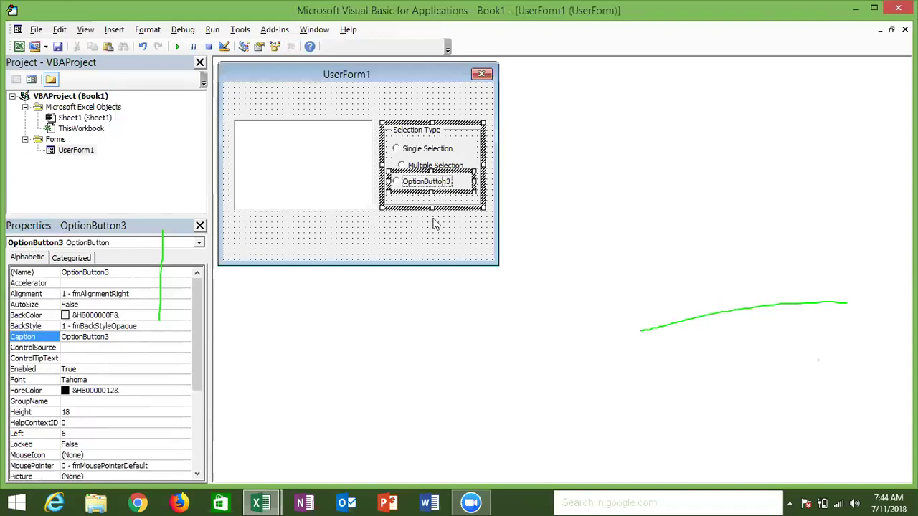
key(BackSpace)
key(BackSpace)
key(BackSpace)
key(BackSpace)
key(BackSpace)
key(BackSpace)
key(BackSpace)
key(BackSpace)
key(BackSpace)
key(BackSpace)
text(Exte)
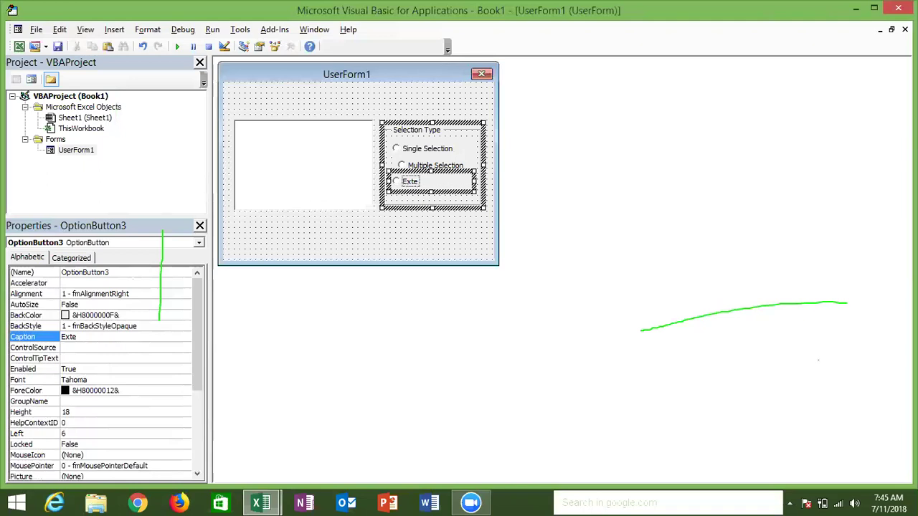
text(e)
text(n)
key(BackSpace)
key(BackSpace)
text(nd Selection)
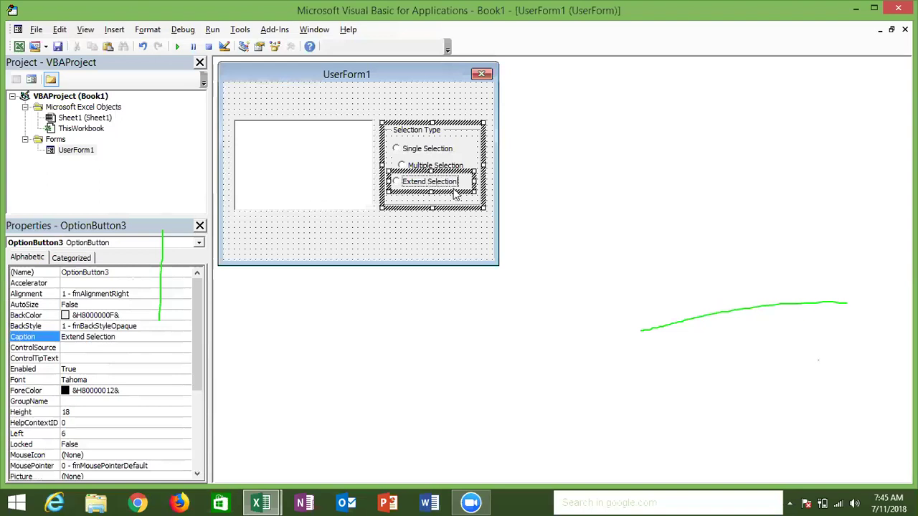
- Select all three option buttons and align their left edges
click(446, 152)
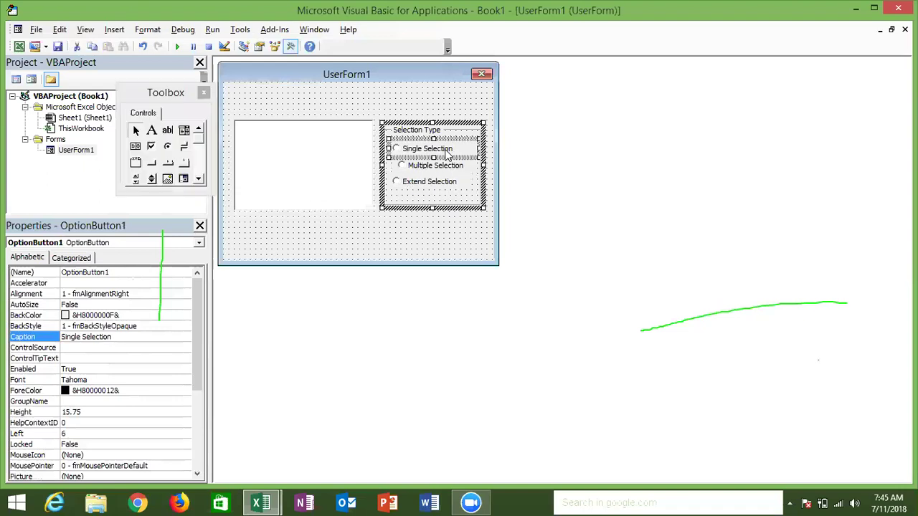
key(ctrl+a)
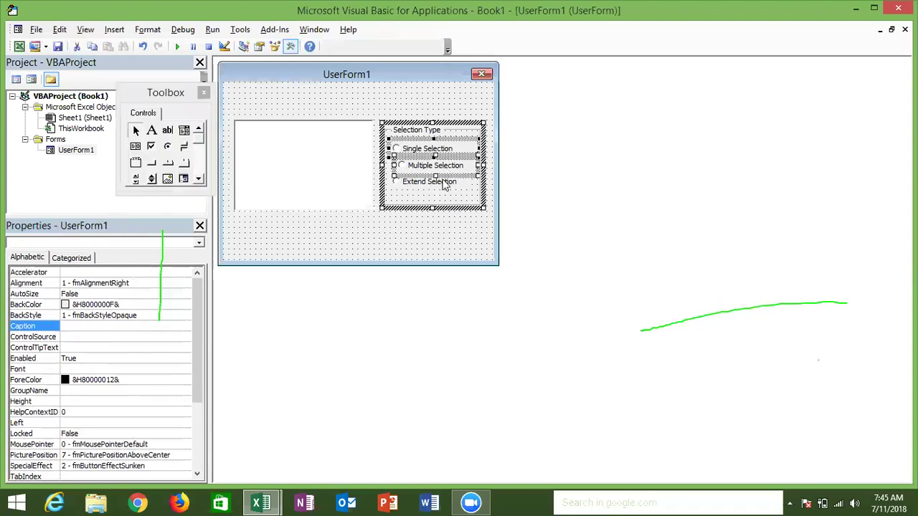
click(149, 32)
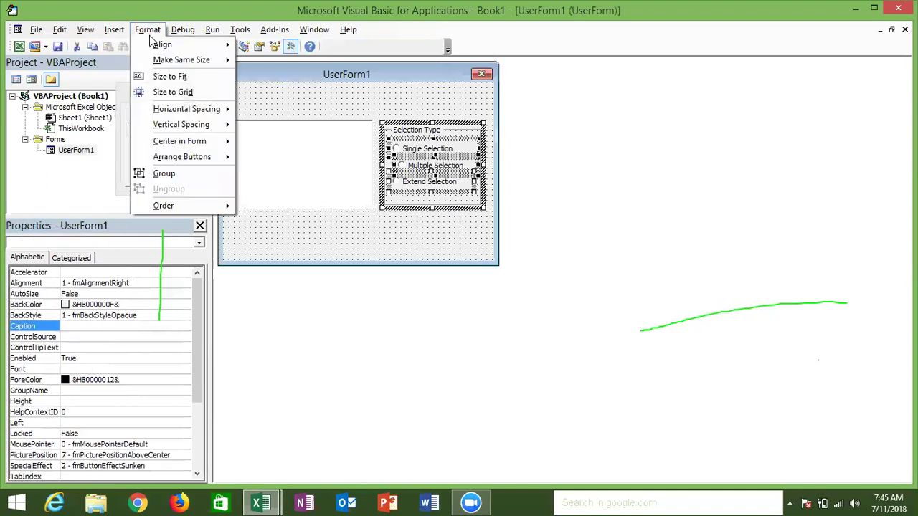
mouse_move(162, 44)
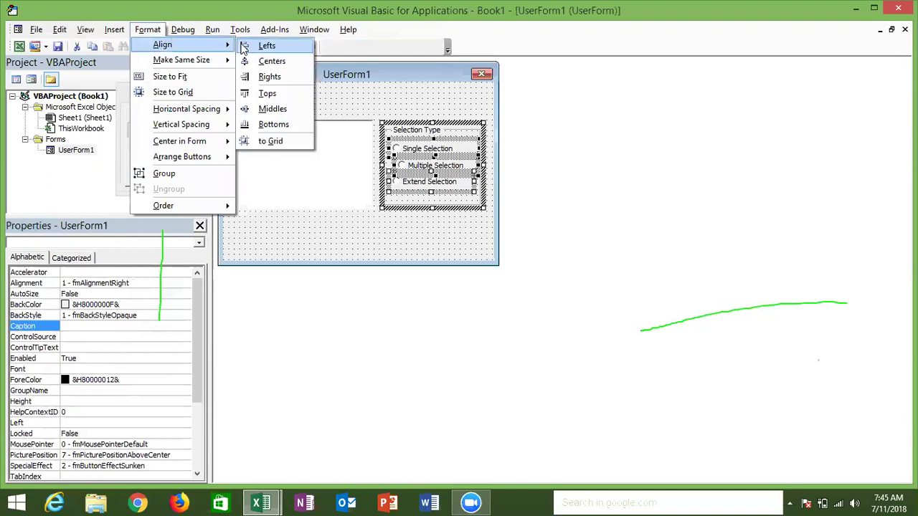
click(244, 47)
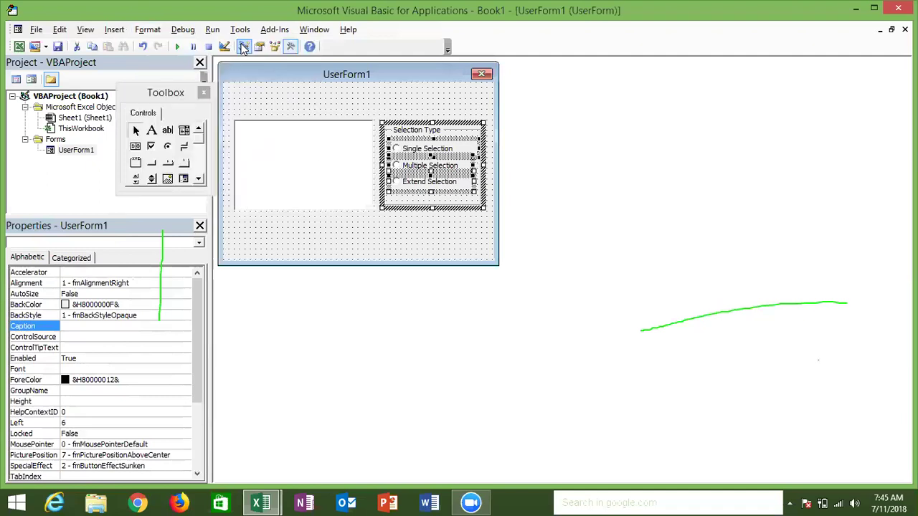
click(424, 227)
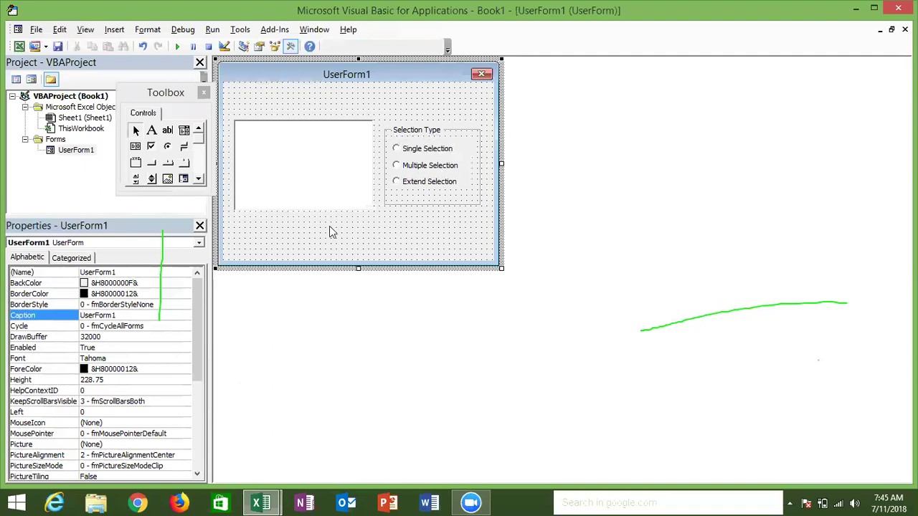
click(311, 178)
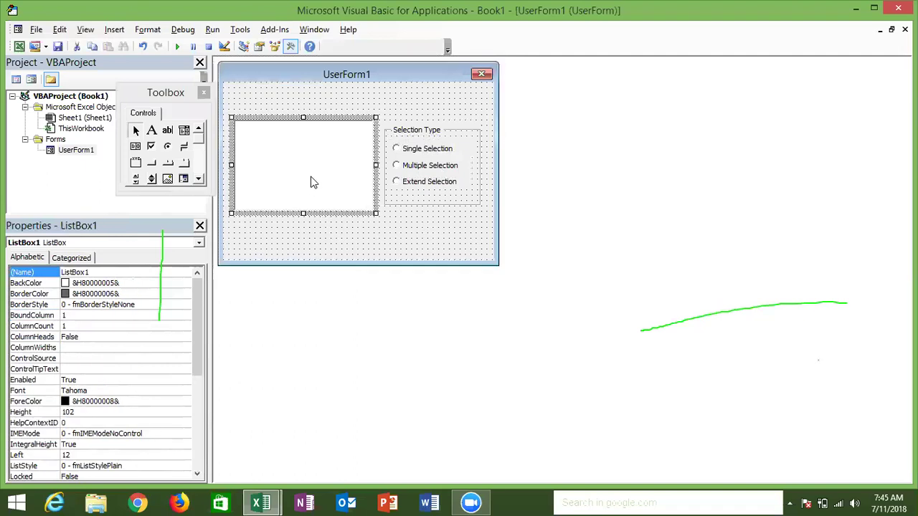
- Create the UserForm_Initialize event procedure in the form's code window
double_click(392, 242)
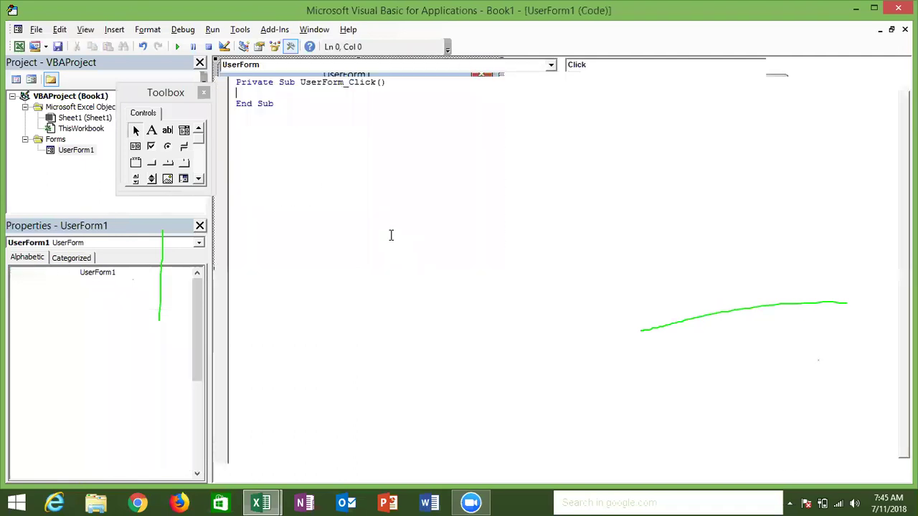
key(Return)
key(Return)
key(Up)
key(Up)
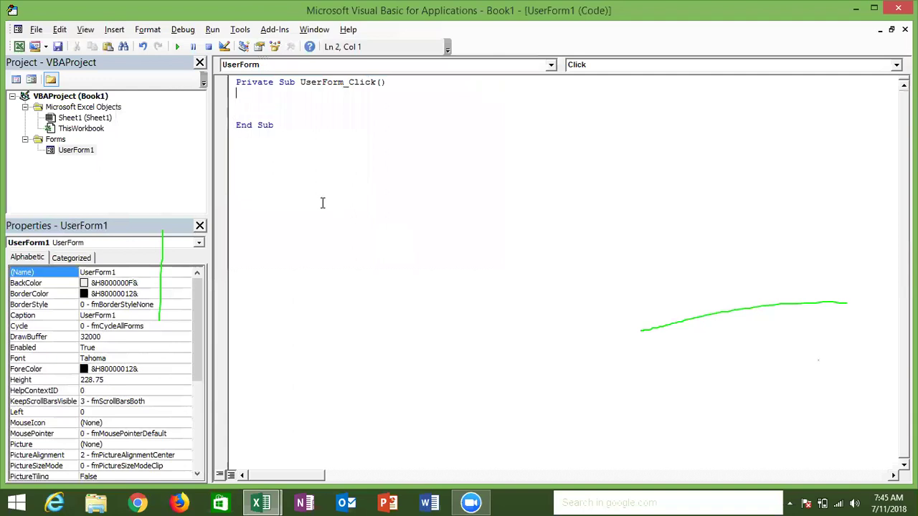
click(590, 67)
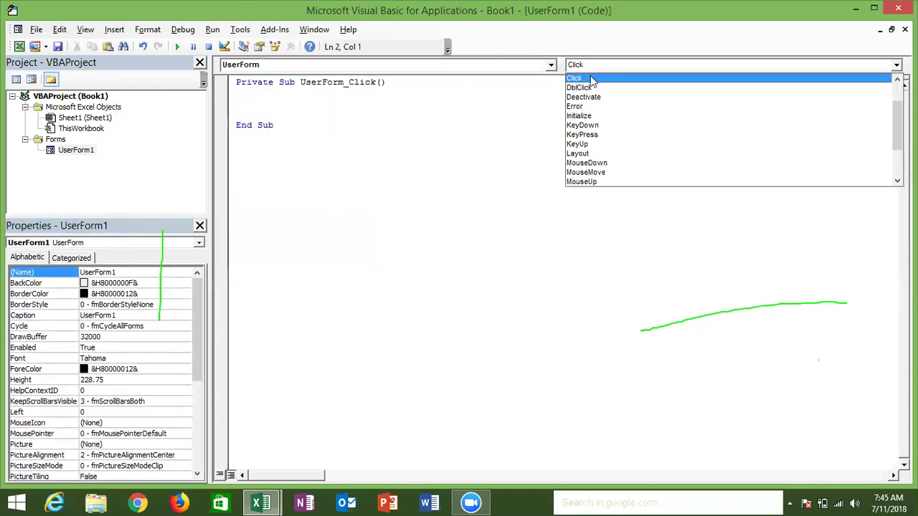
click(586, 113)
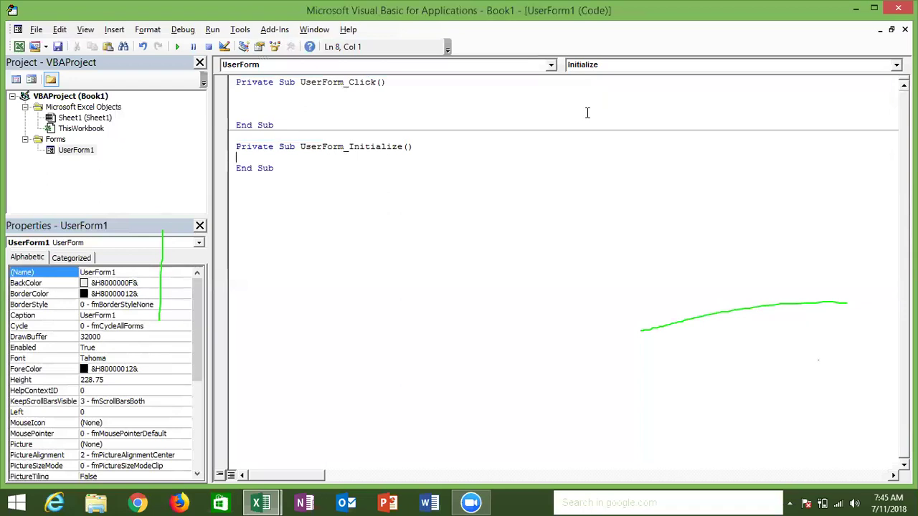
key(Return)
key(Return)
key(Up)
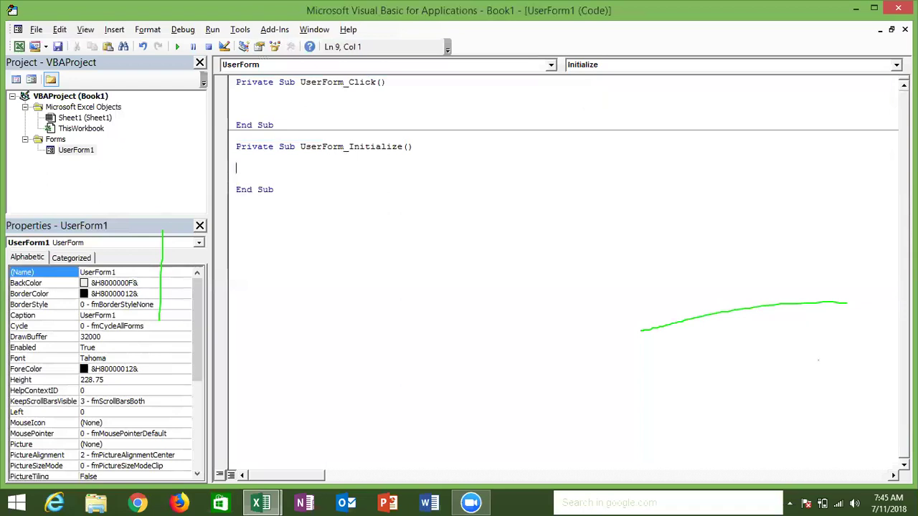
- Open a With Me.ListBox1 block and add .AddItem lines for "Jan", "Feb" and "Mar"
text(with me.)
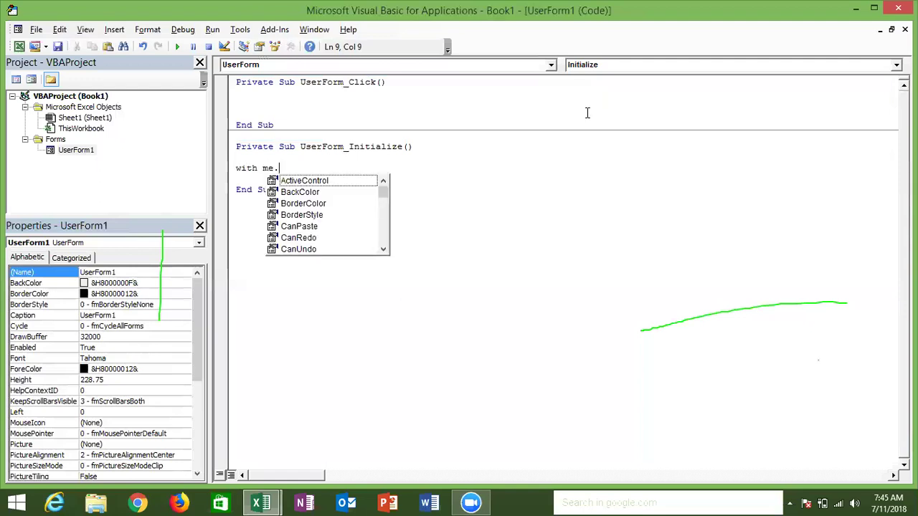
text(li)
key(Tab)
key(Return)
text(.ad)
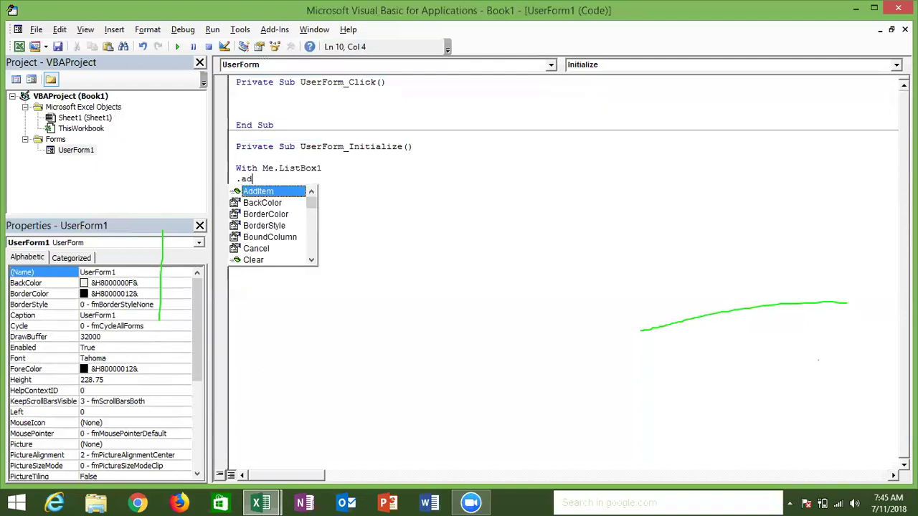
key(Tab)
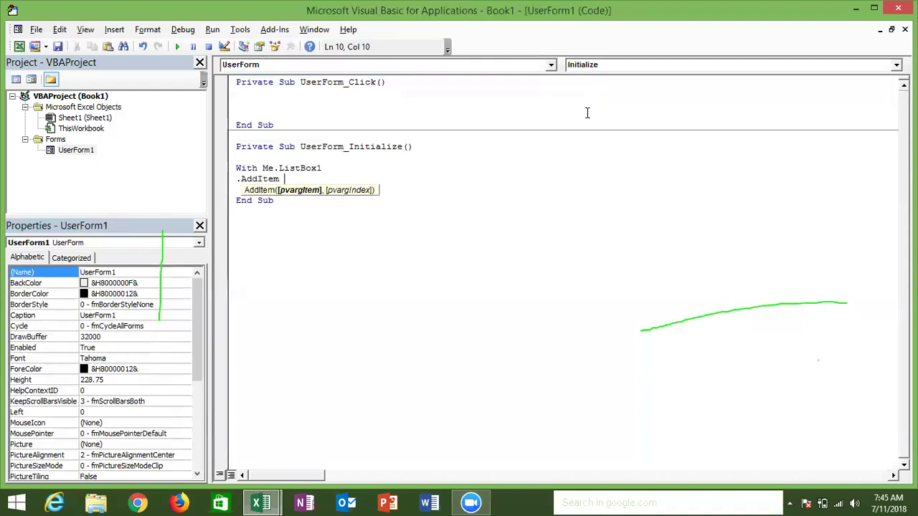
text("Job)
key(BackSpace)
key(BackSpace)
text(an")
key(Return)
text(.a)
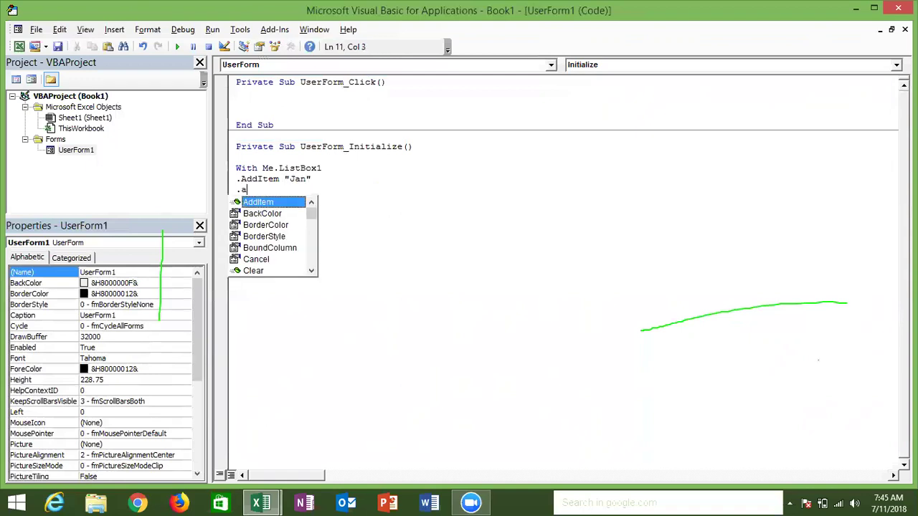
key(Tab)
text("Feb")
key(Return)
text(.)
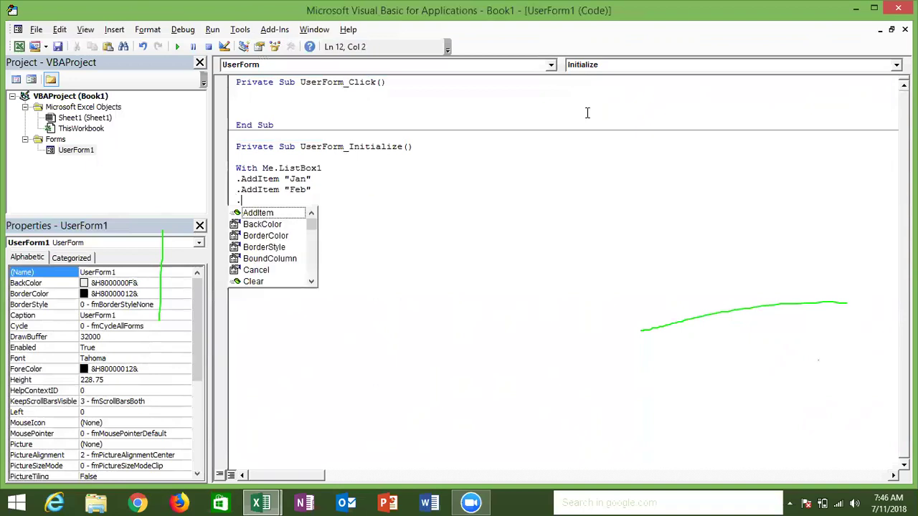
click(587, 112)
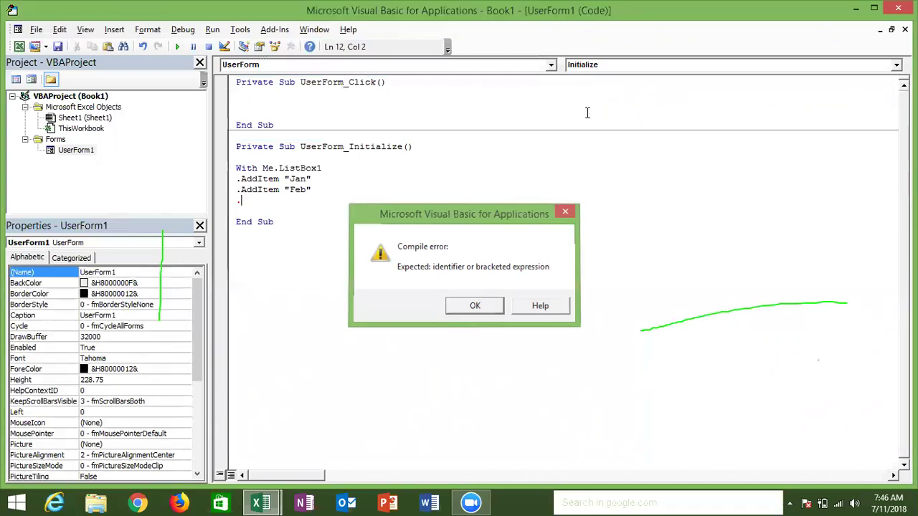
key(Return)
key(ctrl+j)
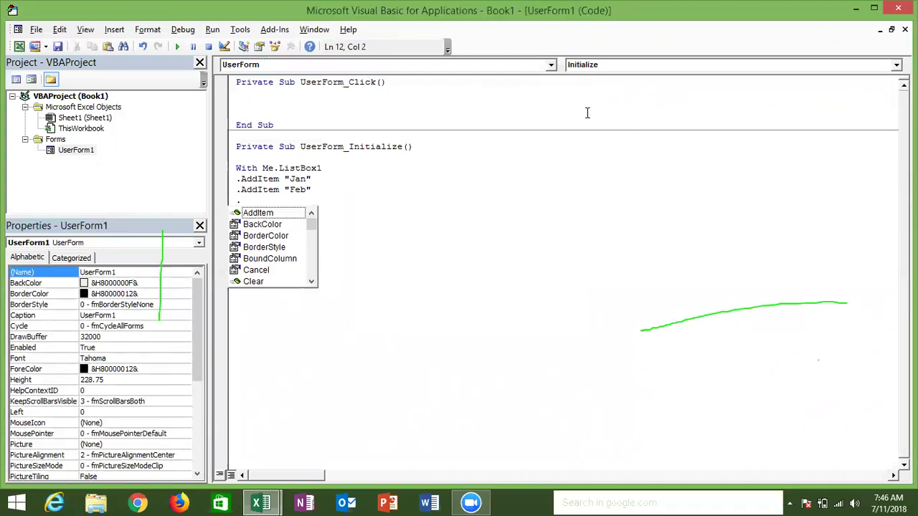
key(Tab)
text("Mar")
key(Return)
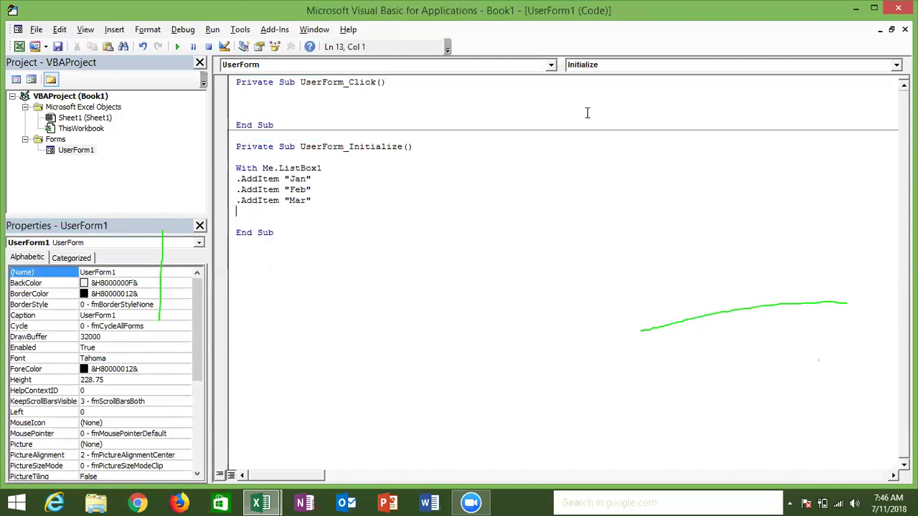
- Add .AddItem lines for "Apr" through "Sep" in the With block
text(.a)
key(Tab)
text("Apr)
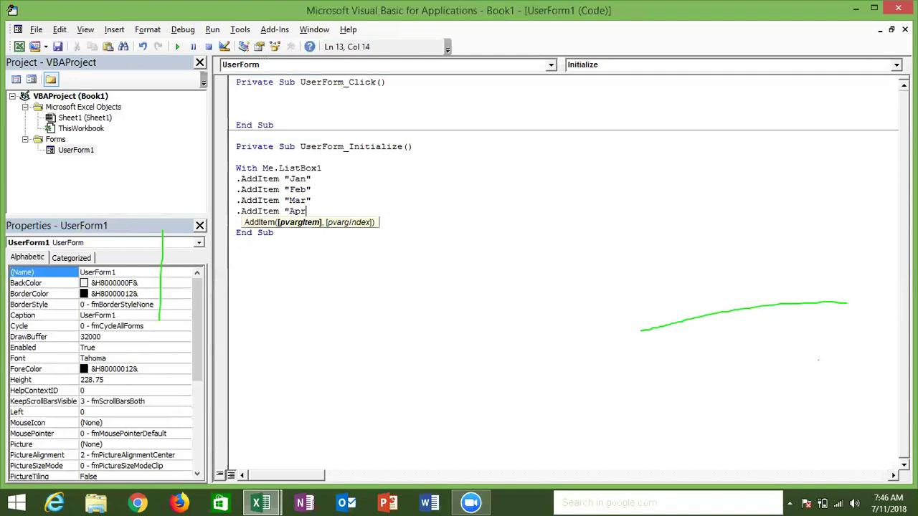
text(")
key(Return)
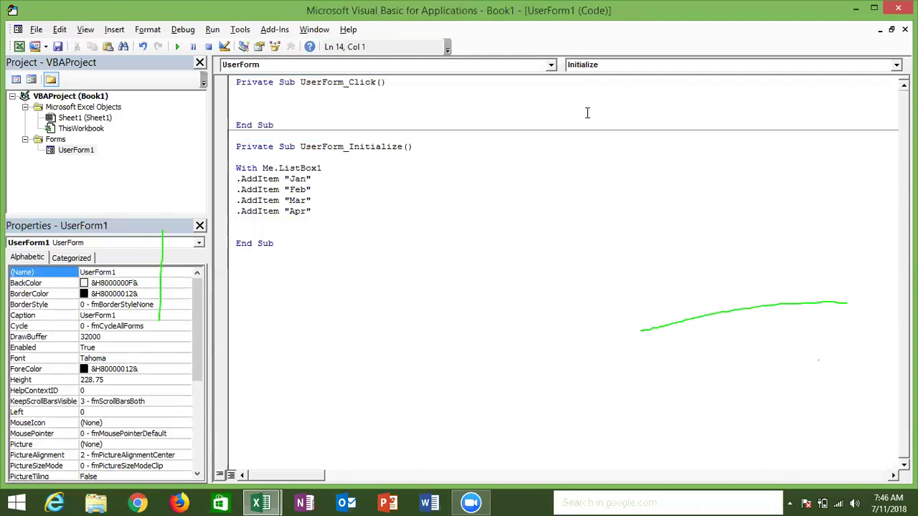
text(.a)
key(Tab)
text("May")
key(Return)
text(.a)
key(Tab)
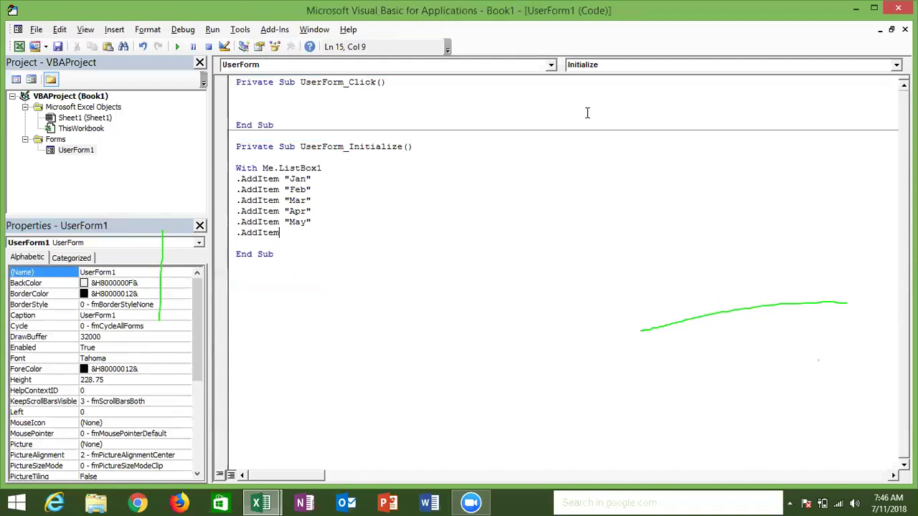
text("Jun)
key(Return)
text(.)
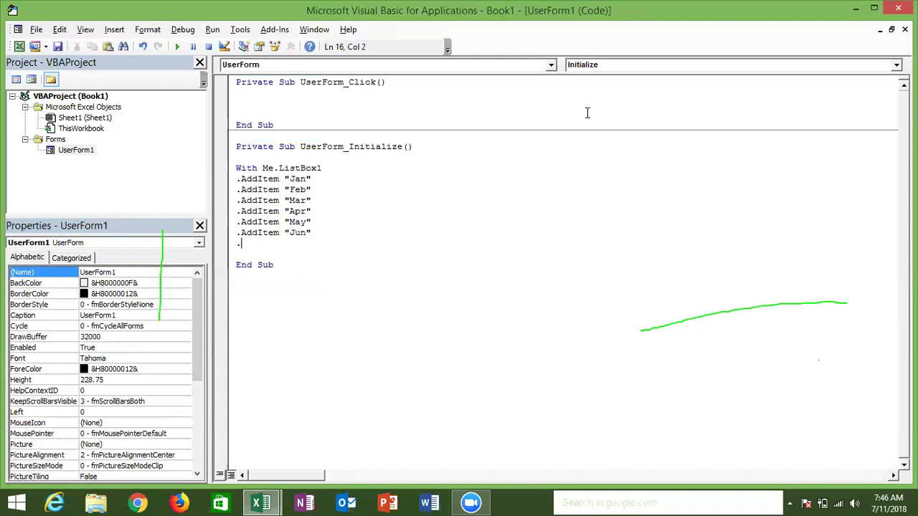
text(a)
key(Tab)
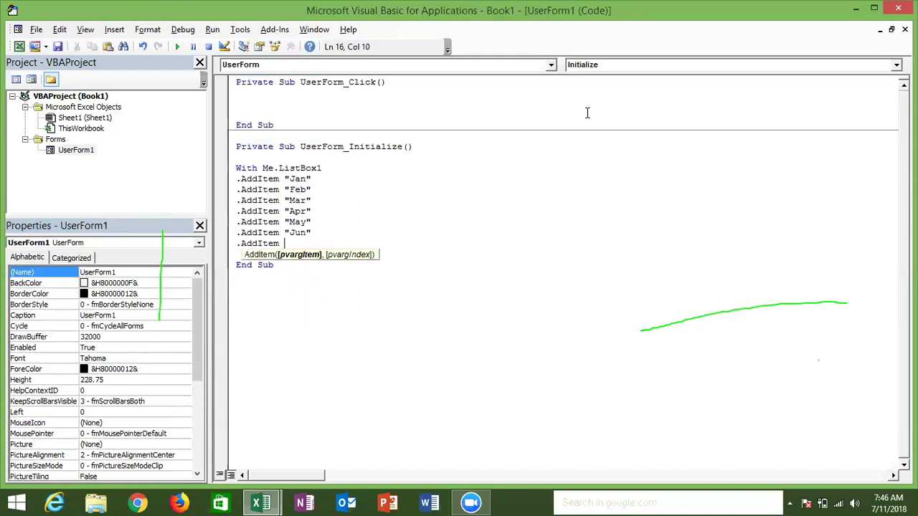
text("Jul")
key(Return)
text(.a)
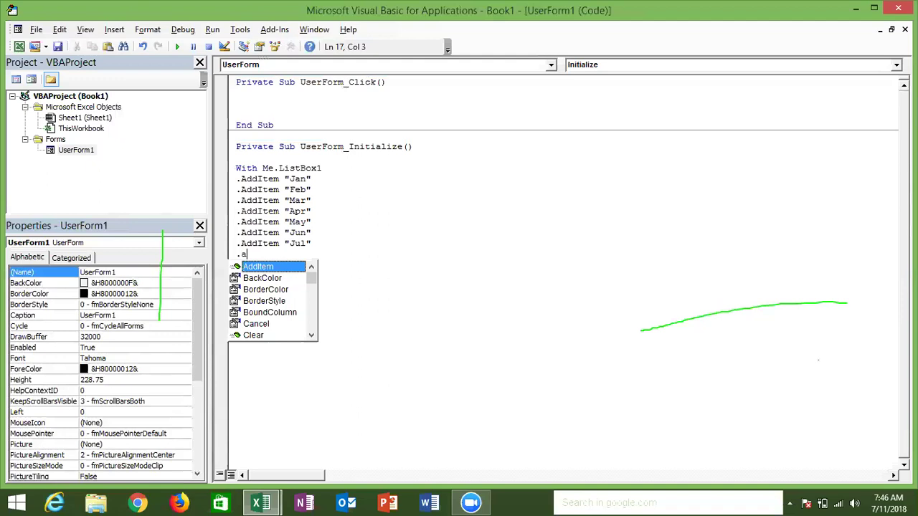
key(Tab)
text("Aug")
key(Return)
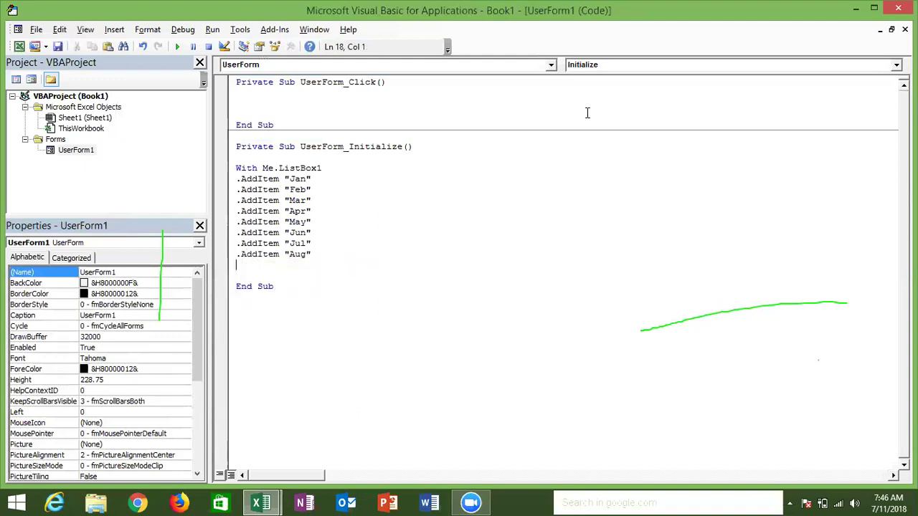
text(.)
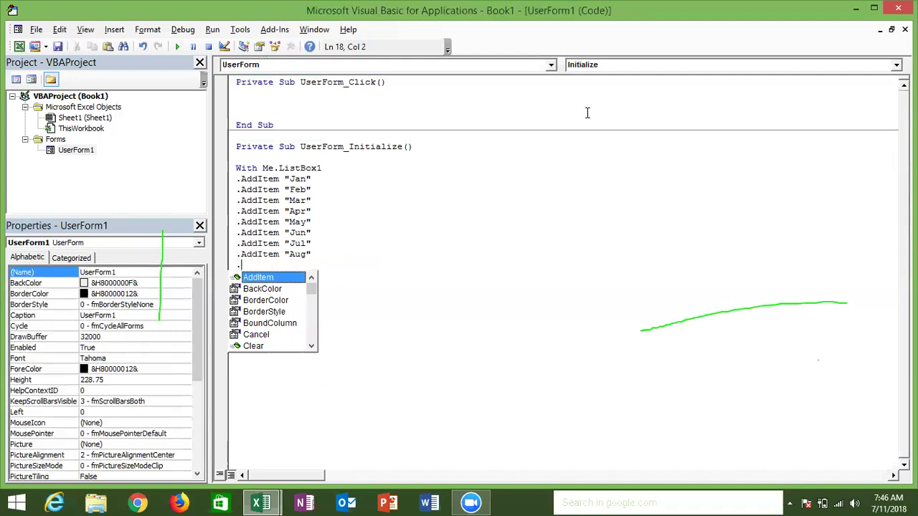
text(AddItem "Sep")
key(Return)
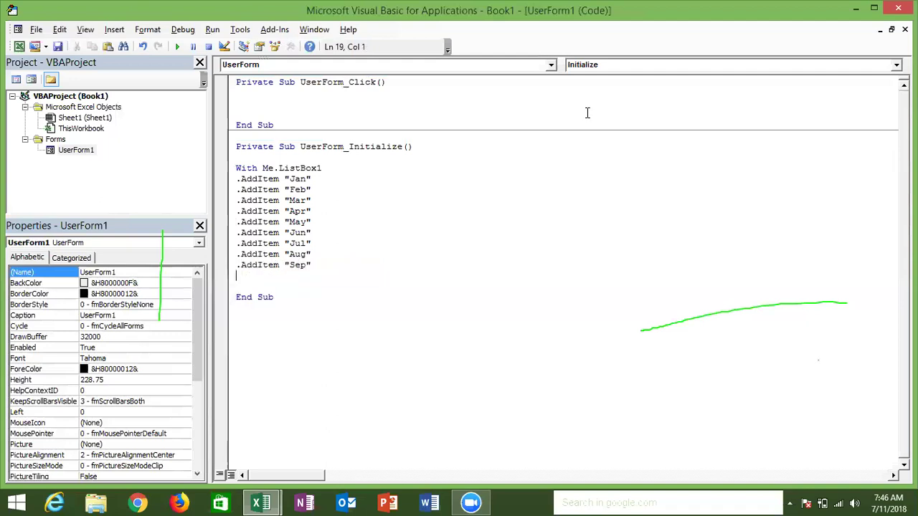
- Add .AddItem lines for "Oct", "Nov" and "Dec", then close the block with End With
text(.)
key(Down)
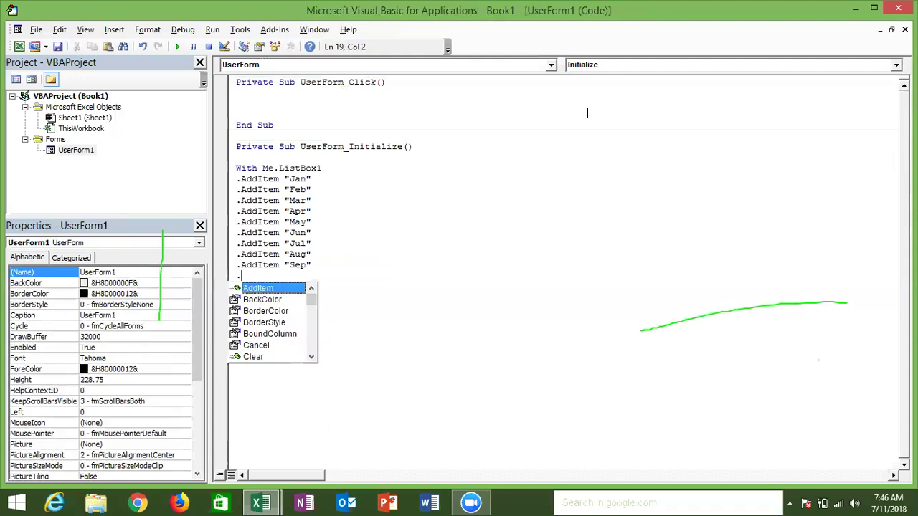
key(Tab)
text("Oct")
key(Return)
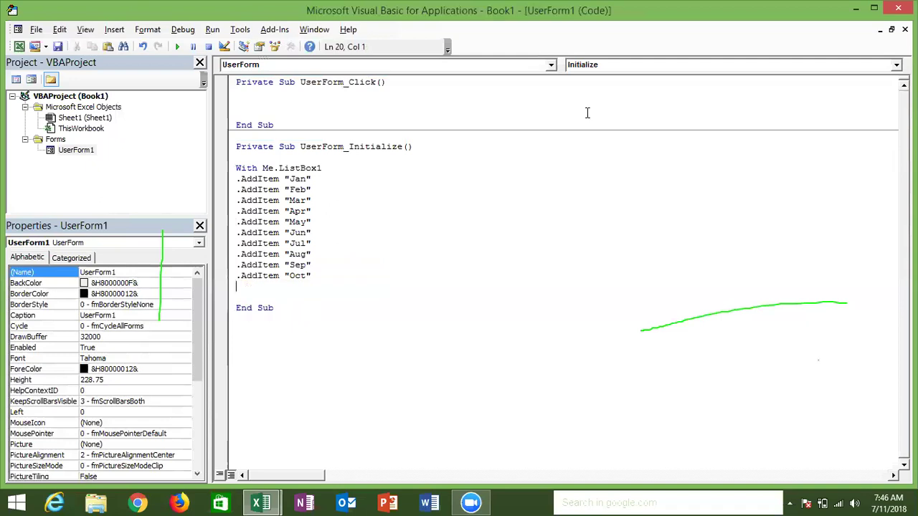
text(.)
key(Down)
key(Tab)
text(")
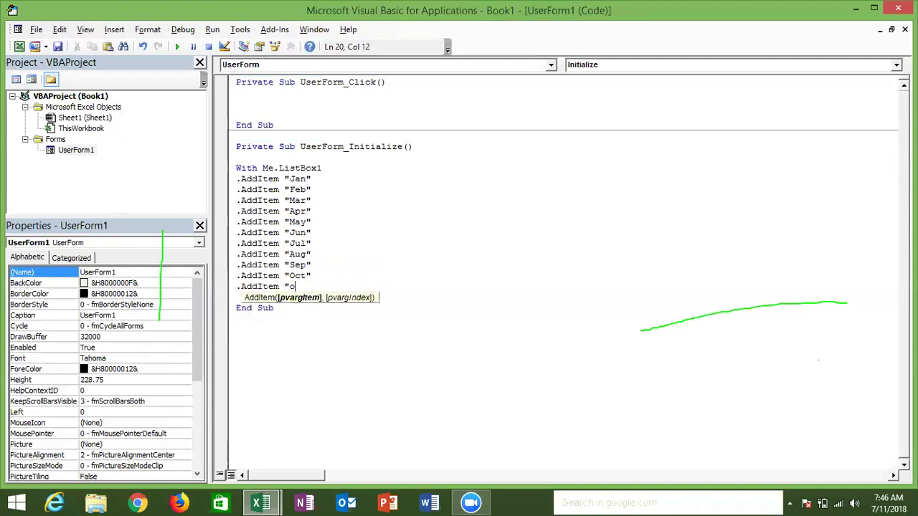
text(Nov")
key(Return)
text(.)
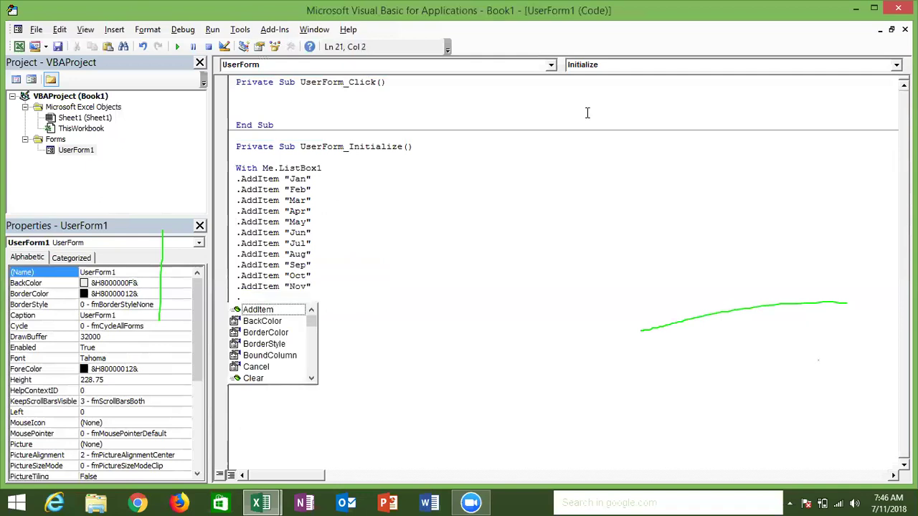
key(space)
text("Dev)
key(BackSpace)
text(c")
key(Return)
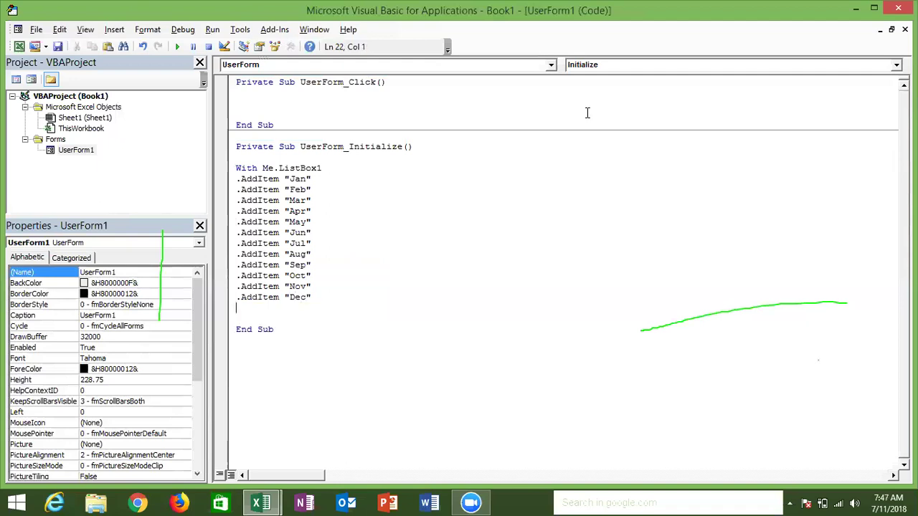
text(end with)
key(Return)
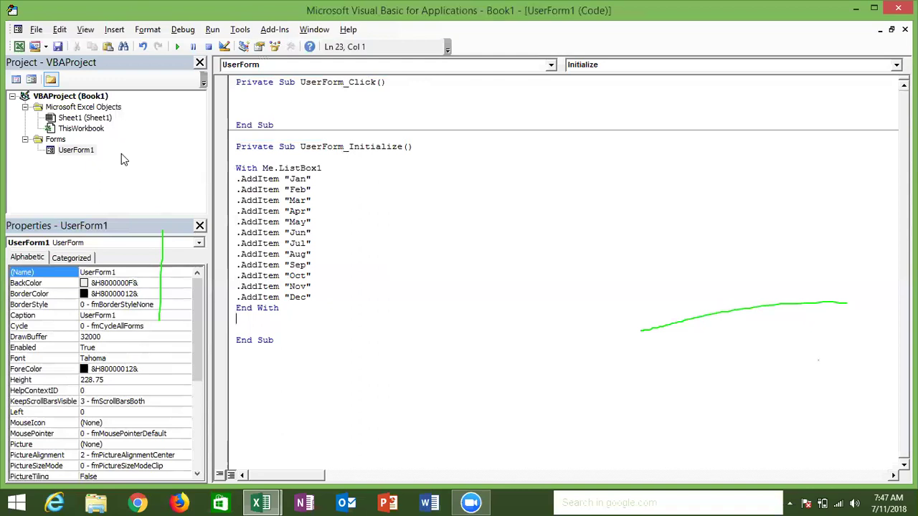
- Back on UserForm1, draw a command button below the Selection Type frame captioned 'OK'
double_click(90, 152)
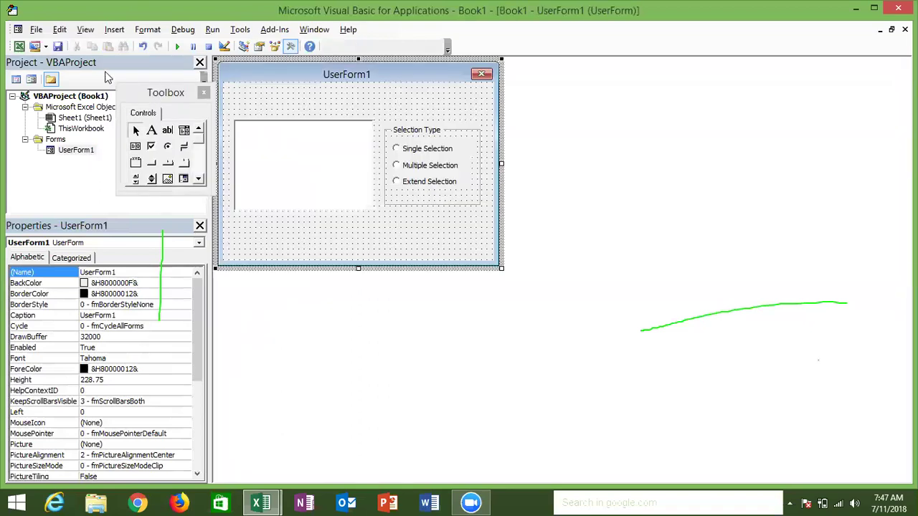
click(152, 163)
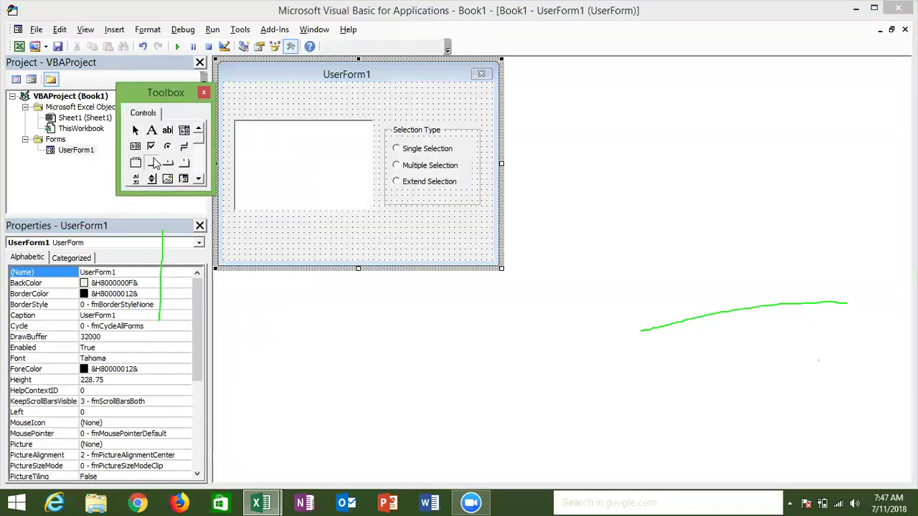
drag(376, 219, 467, 245)
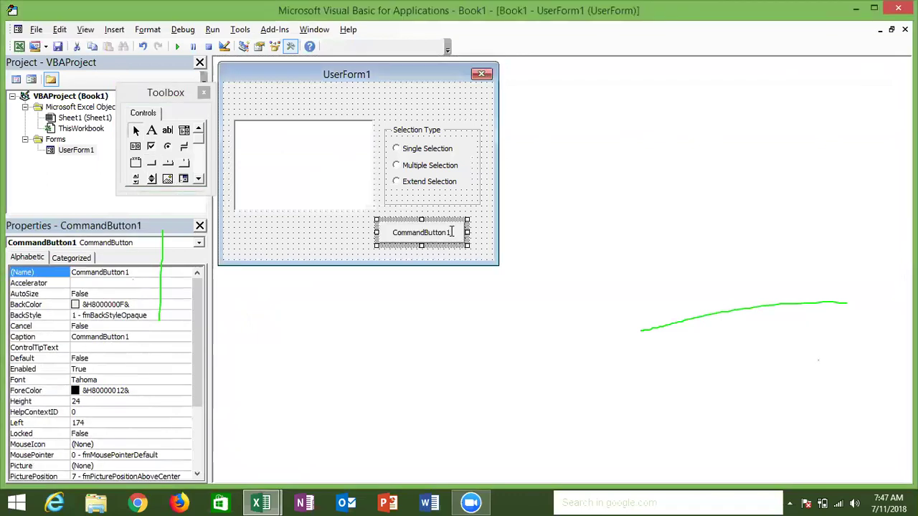
click(450, 235)
key(BackSpace)
key(BackSpace)
key(BackSpace)
key(BackSpace)
key(BackSpace)
key(BackSpace)
key(BackSpace)
key(BackSpace)
text(OK)
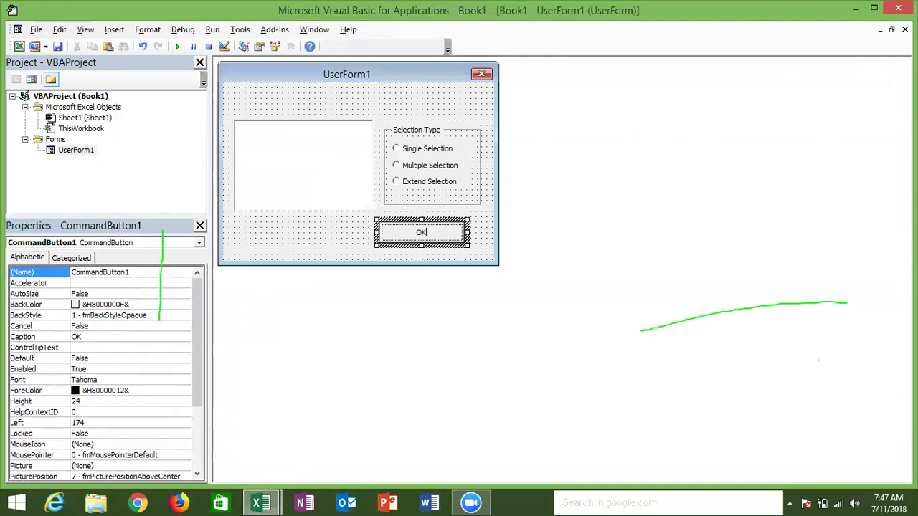
click(357, 231)
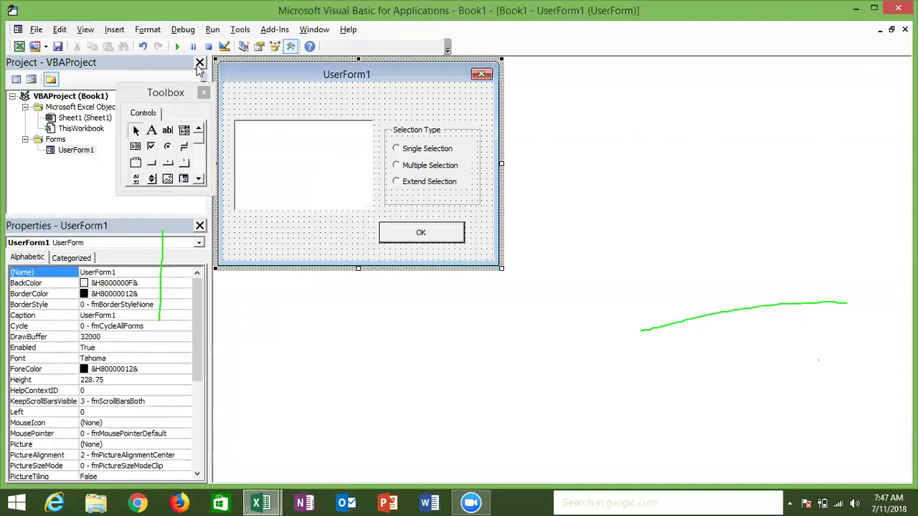
- Run UserForm1, pick months under Single, Multiple and Extend Selection, then close it
click(177, 46)
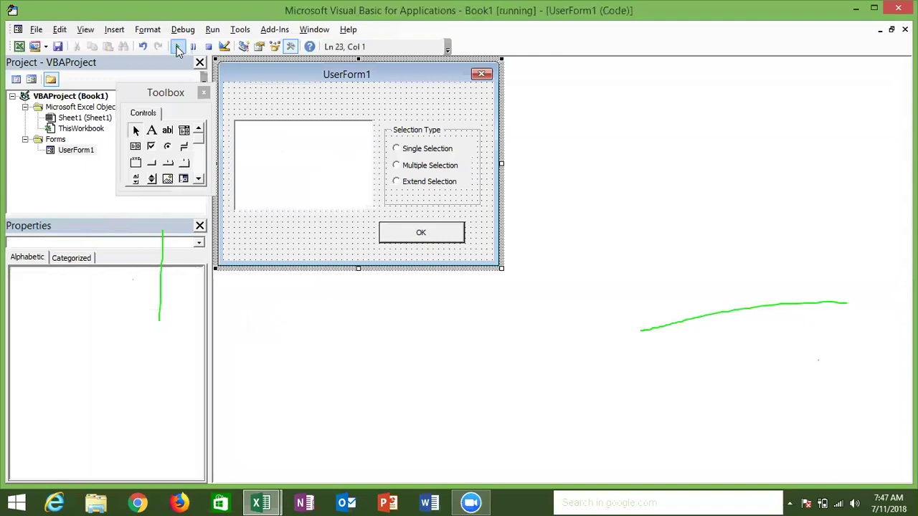
click(364, 208)
click(497, 229)
drag(373, 215, 373, 259)
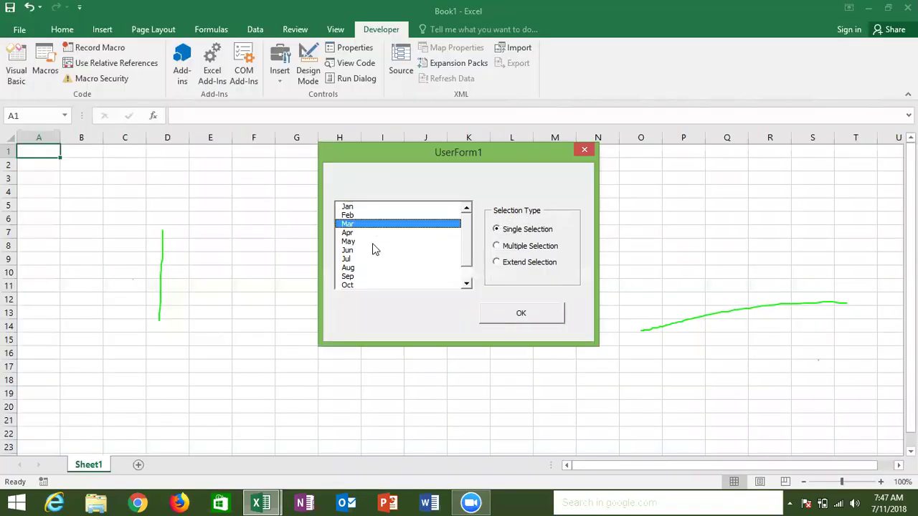
click(496, 246)
click(351, 244)
click(350, 258)
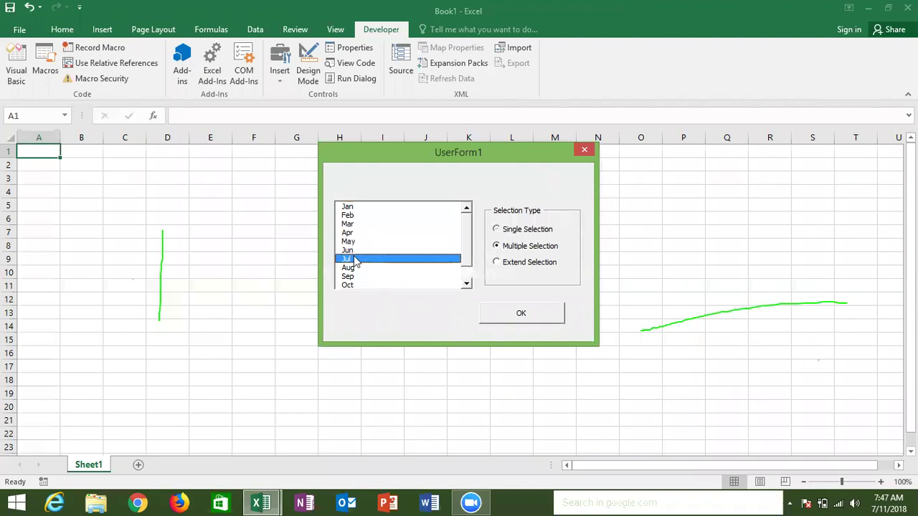
click(496, 262)
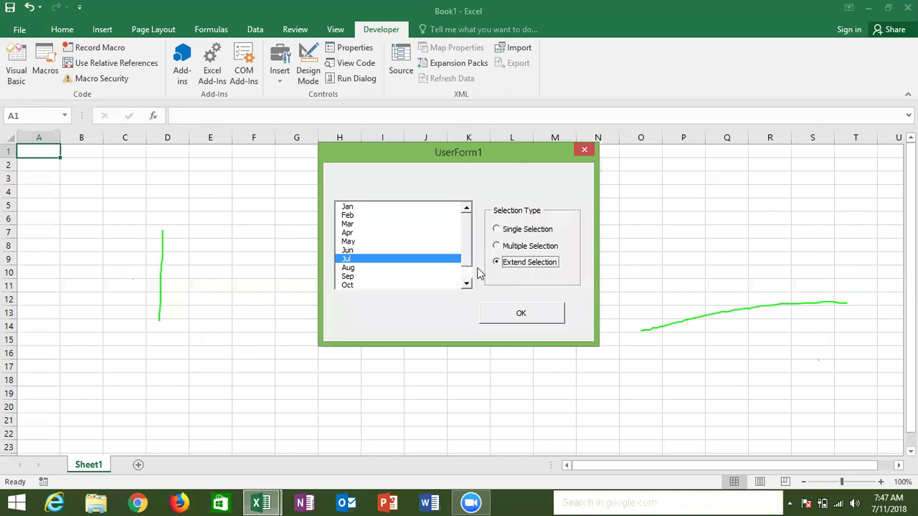
click(369, 276)
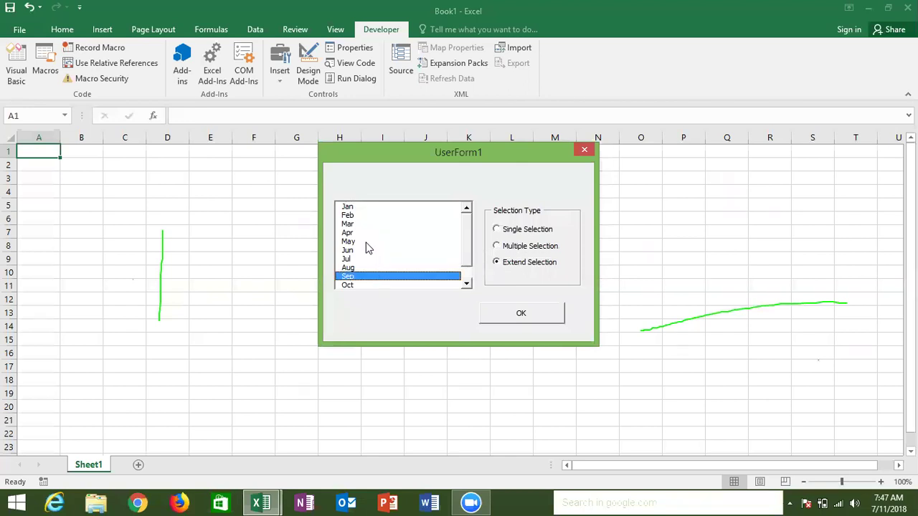
click(366, 243)
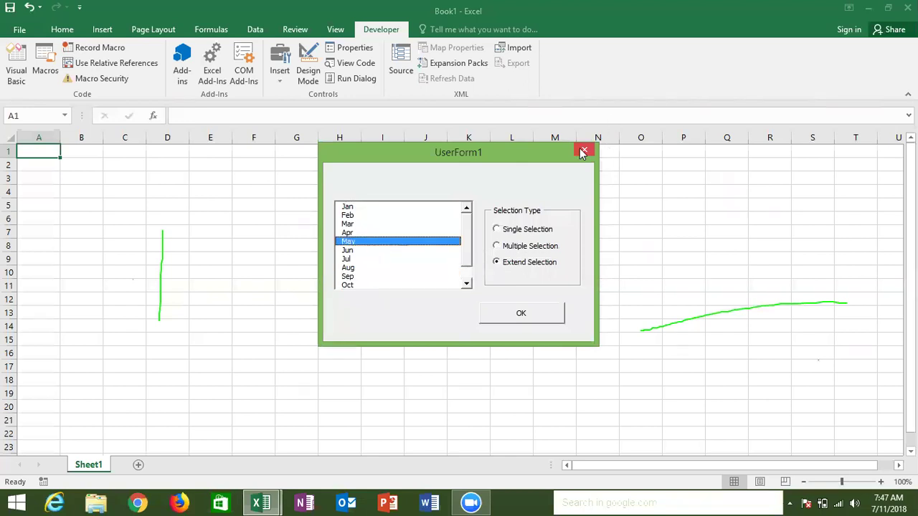
click(583, 152)
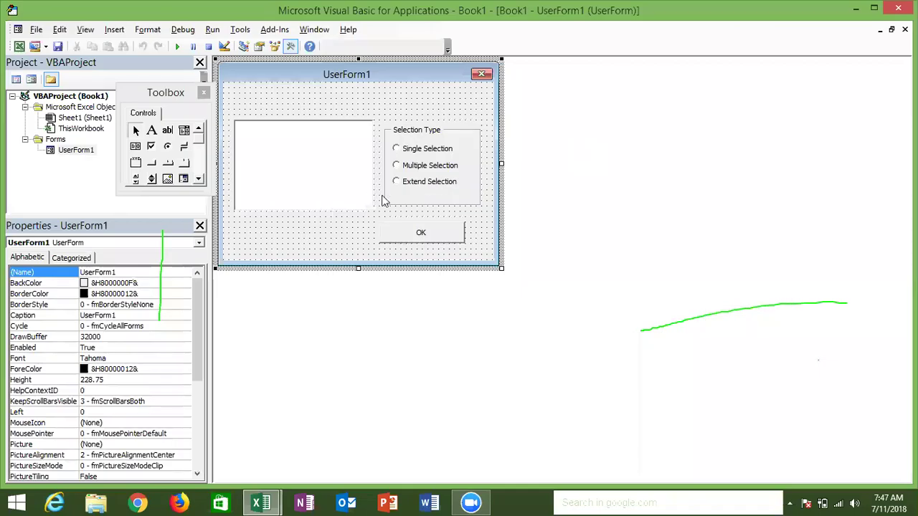
- Open the Single Selection button's click handler and write 'If Me.OptionButton1.Value = True Then'
click(418, 150)
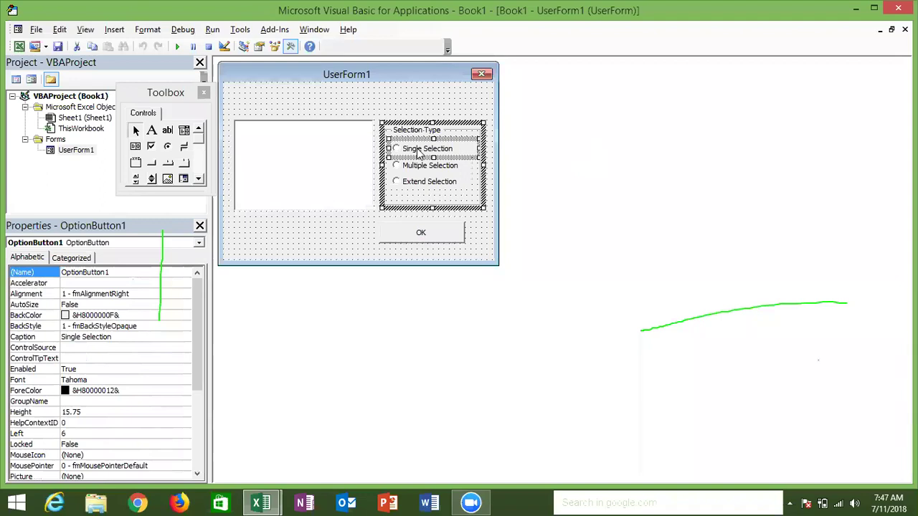
double_click(418, 150)
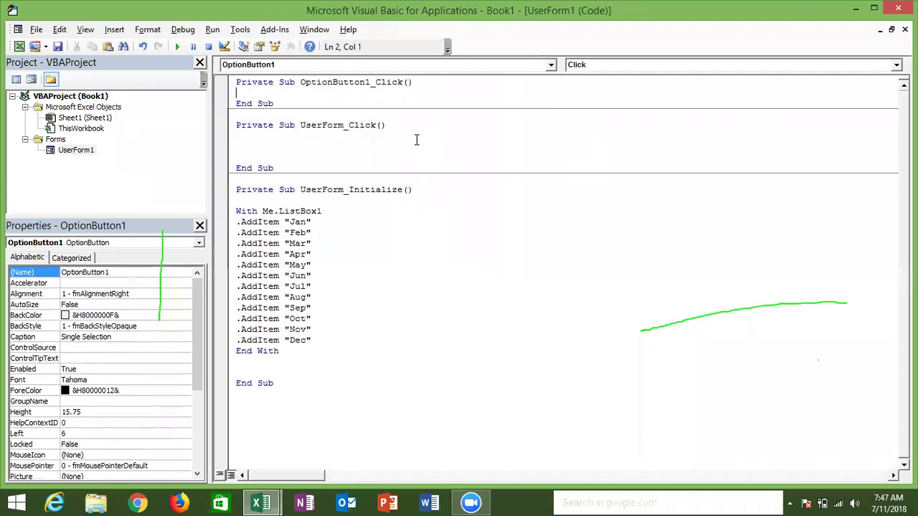
text(i)
text(f )
text(me.Opti)
text(o)
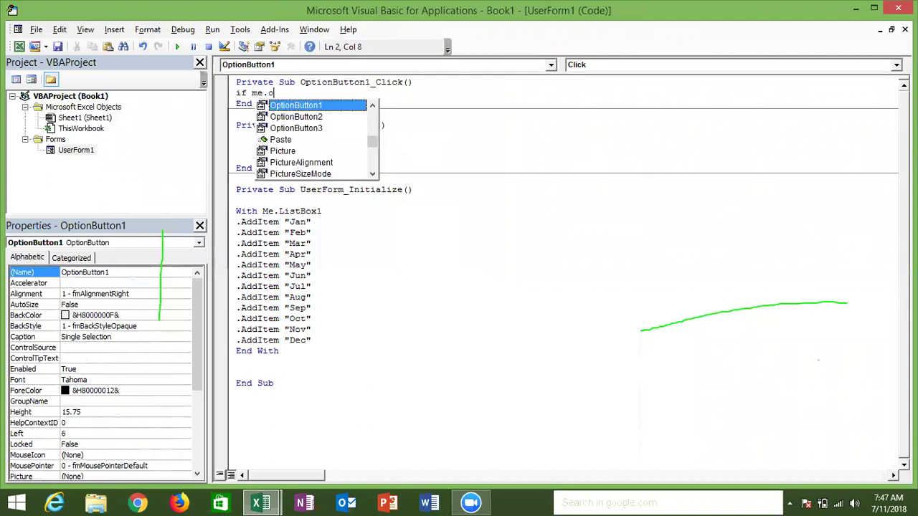
key(Tab)
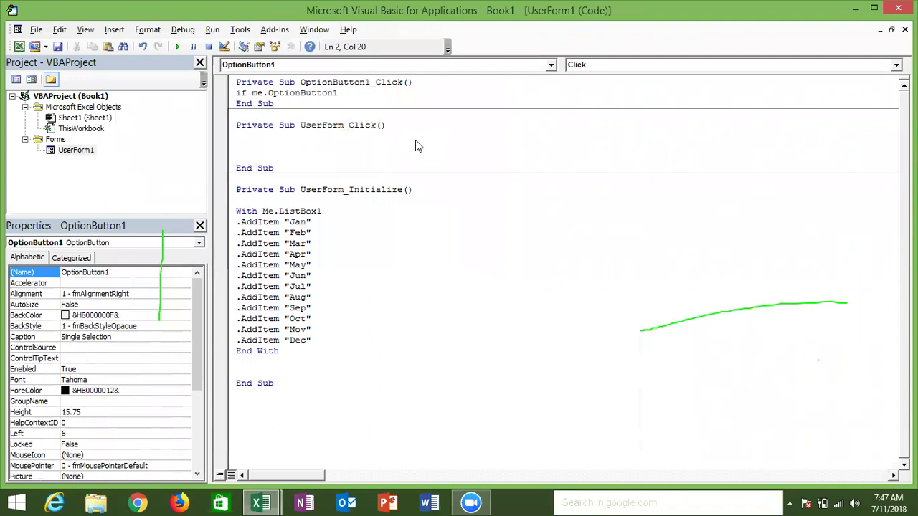
text(.v)
key(Tab)
text(=true then)
key(Return)
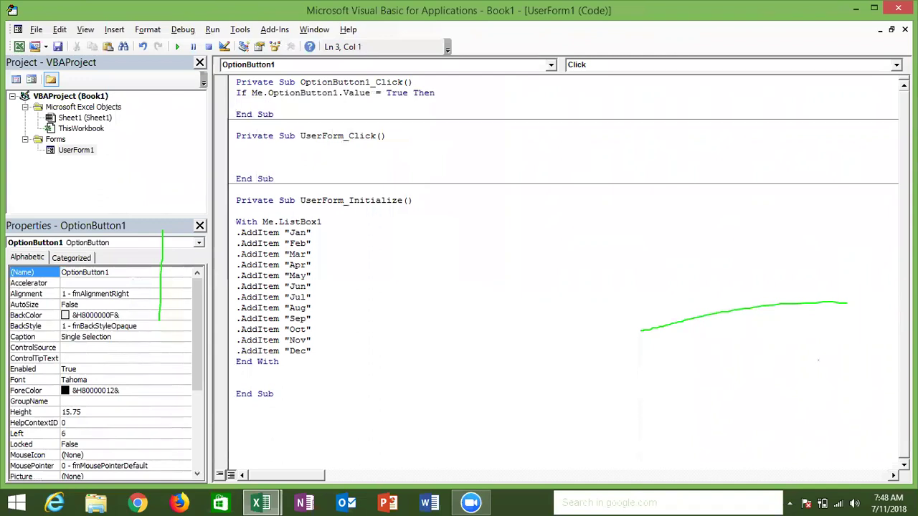
- Add 'Me.ListBox1.MultiSelect = fmMultiSelectSingle' and close the block with End If
text(me.li)
key(Tab)
text(.)
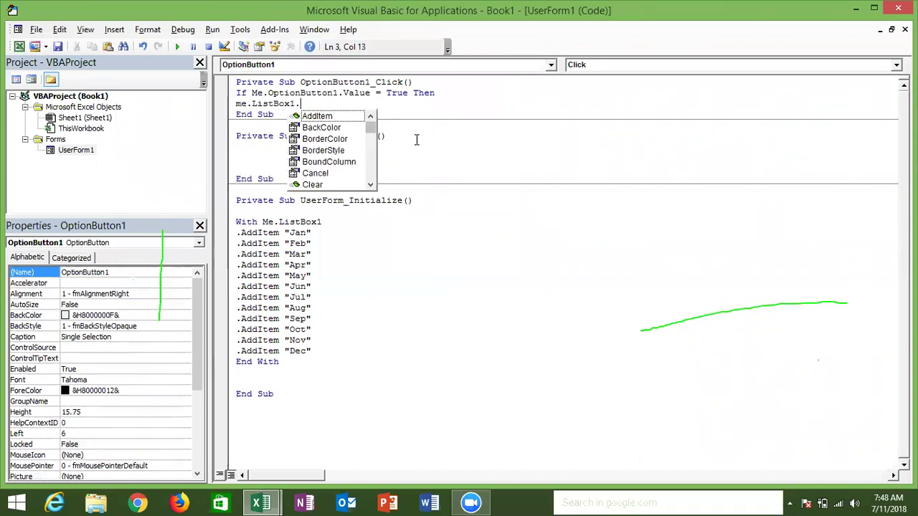
text(m)
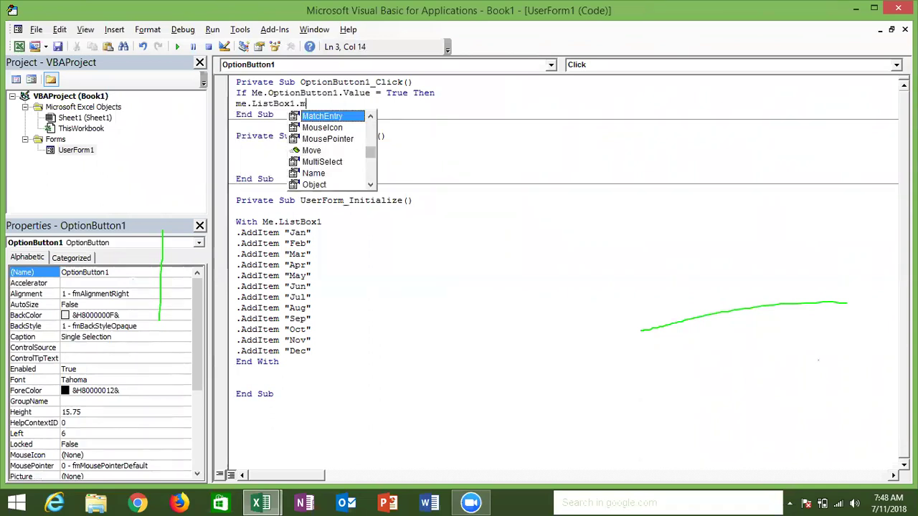
text(u)
key(Tab)
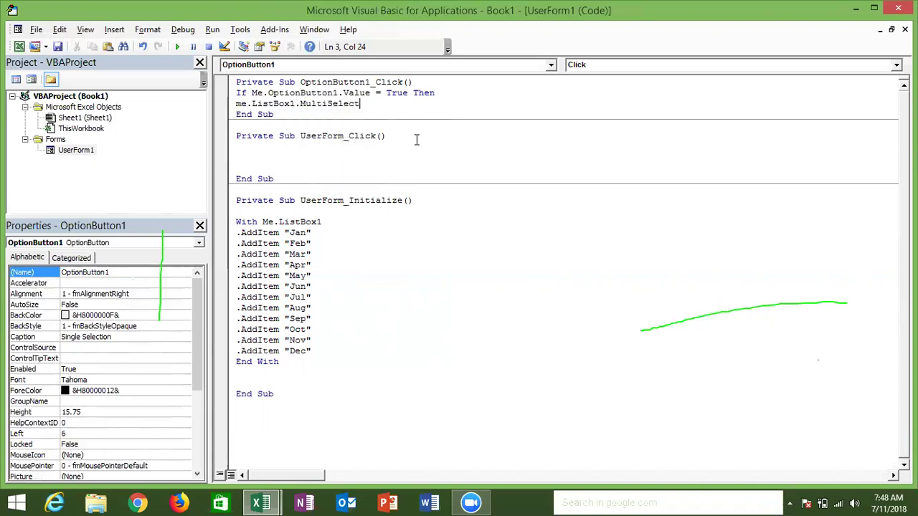
text(=)
key(Down)
key(Down)
key(Down)
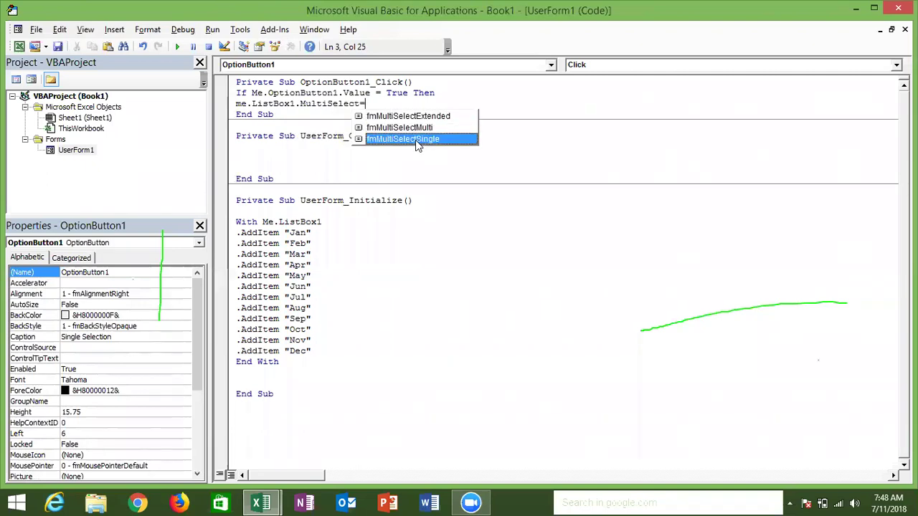
key(Tab)
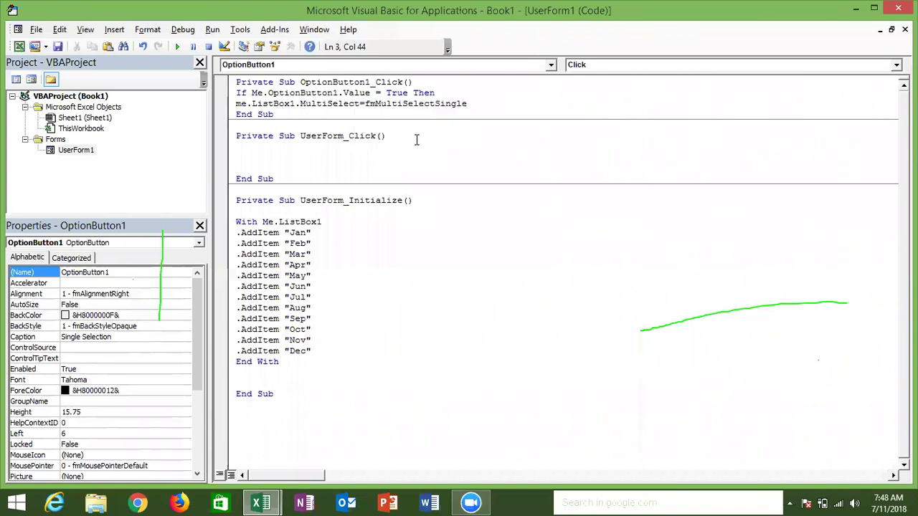
key(Return)
text(els)
key(BackSpace)
key(BackSpace)
key(BackSpace)
text(end if)
key(Return)
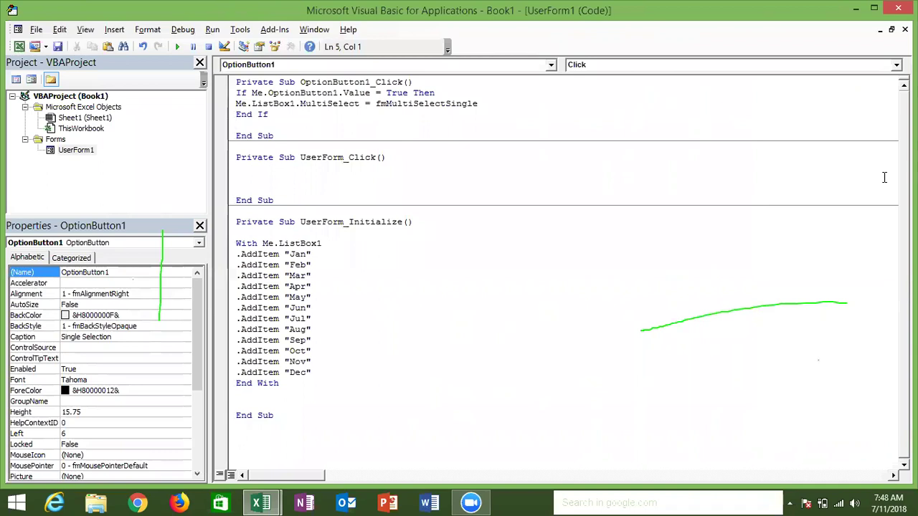
- Duplicate the OptionButton1_Click procedure below its End Sub
click(555, 206)
click(380, 182)
click(267, 127)
key(Return)
key(Return)
key(Up)
key(Up)
key(Up)
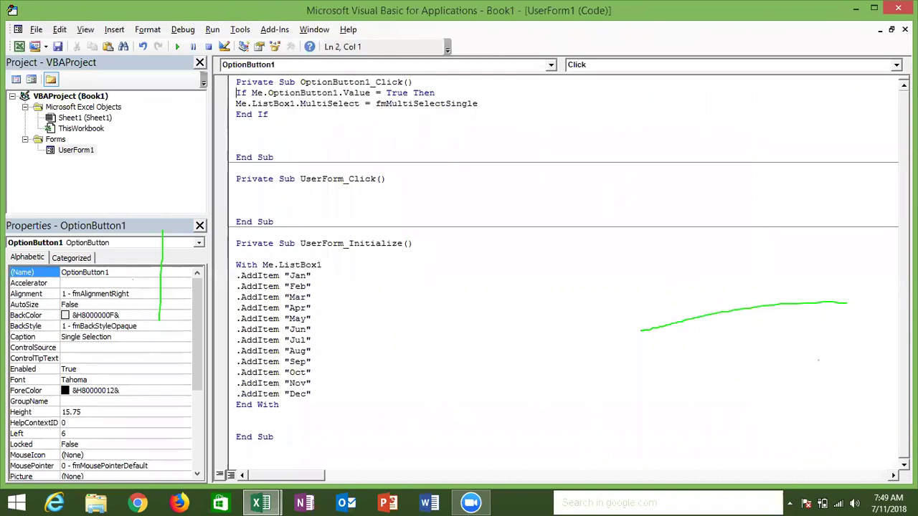
key(shift+Down)
key(shift+Down)
key(shift+Down)
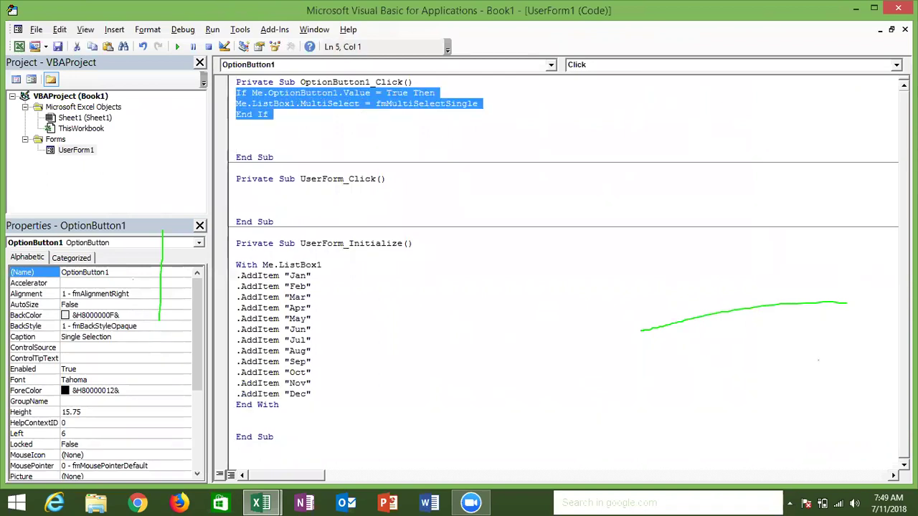
key(Down)
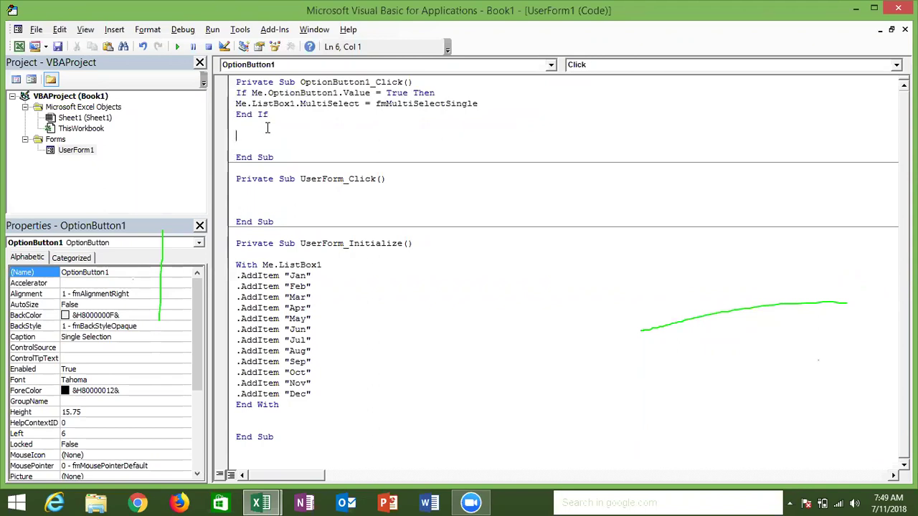
drag(280, 157, 227, 74)
key(ctrl+c)
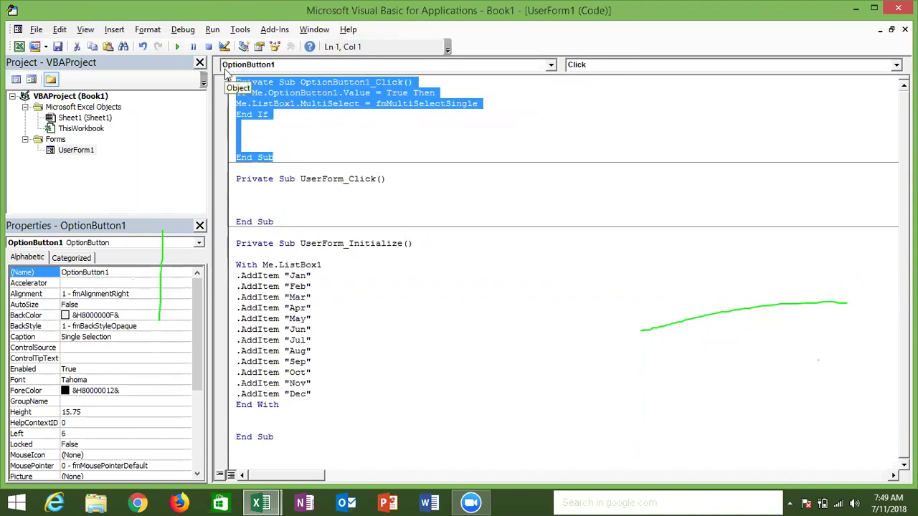
click(278, 156)
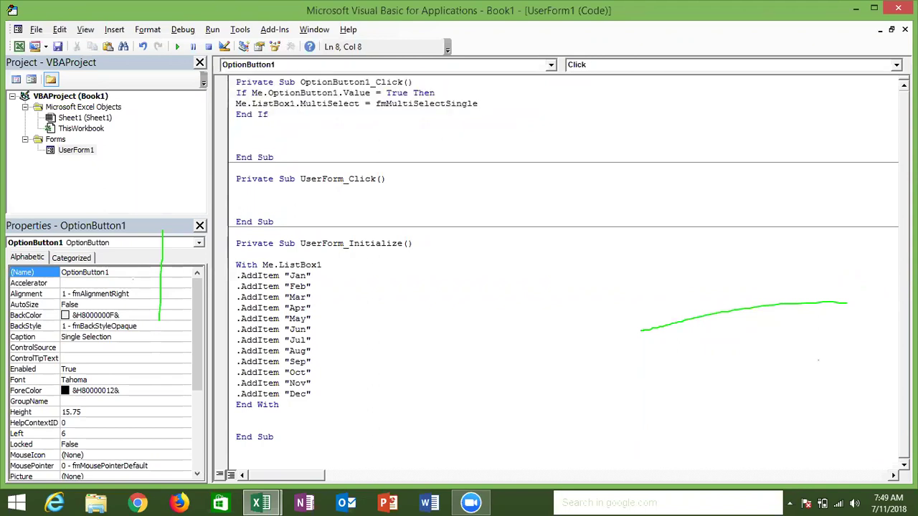
key(Return)
key(Return)
key(ctrl+v)
- Turn the copy into OptionButton2_Click, checking OptionButton2 and setting fmMultiSelectMulti
click(372, 178)
key(BackSpace)
text(2)
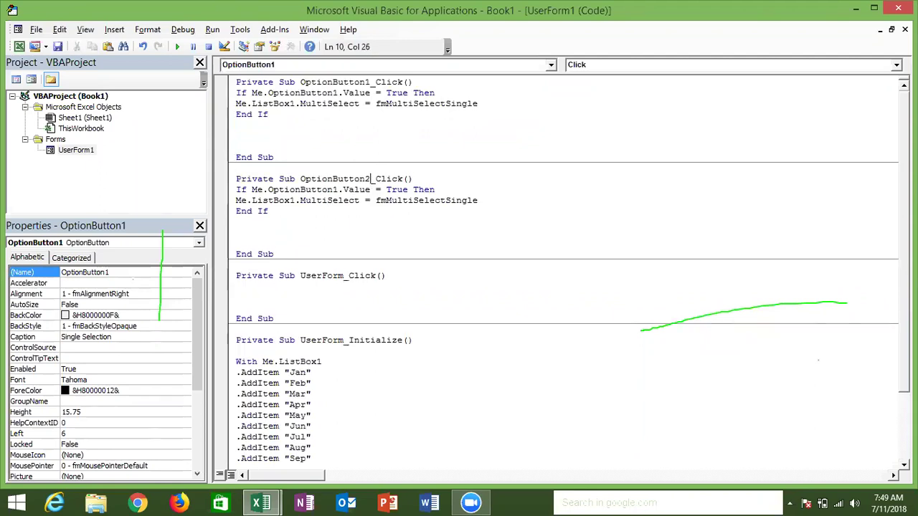
click(339, 189)
key(BackSpace)
text(2)
drag(478, 201, 366, 202)
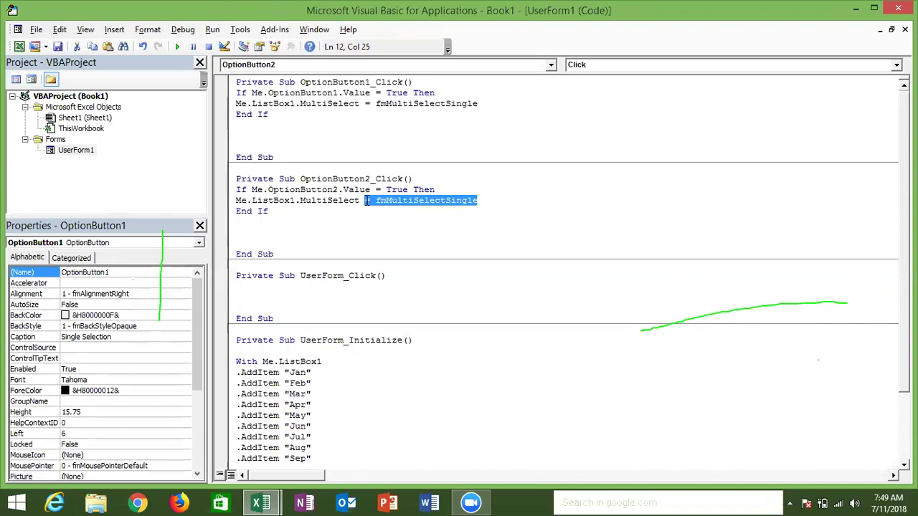
text(=)
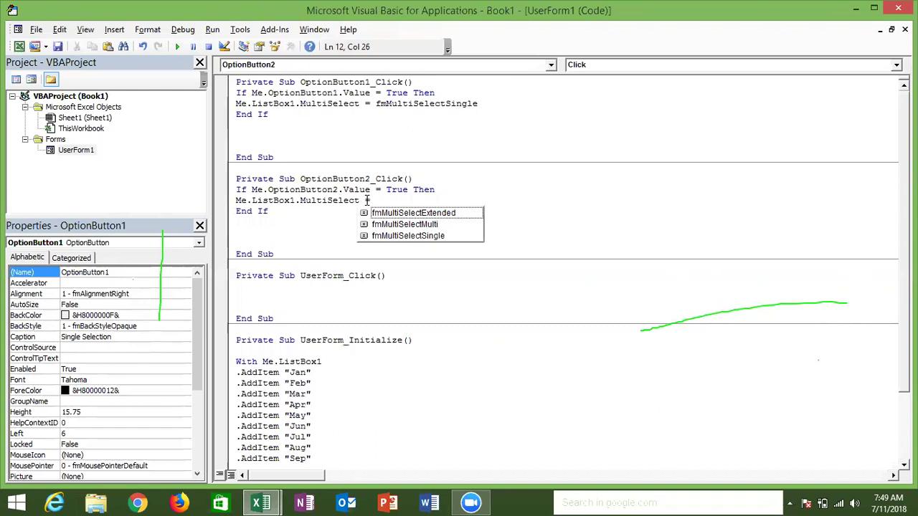
key(Down)
key(Tab)
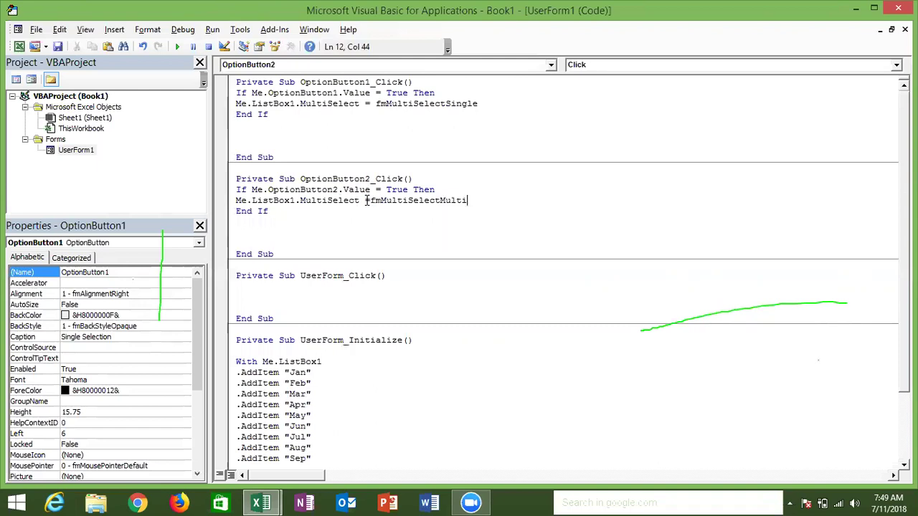
- Paste another copy of the procedure after the second End Sub
click(358, 255)
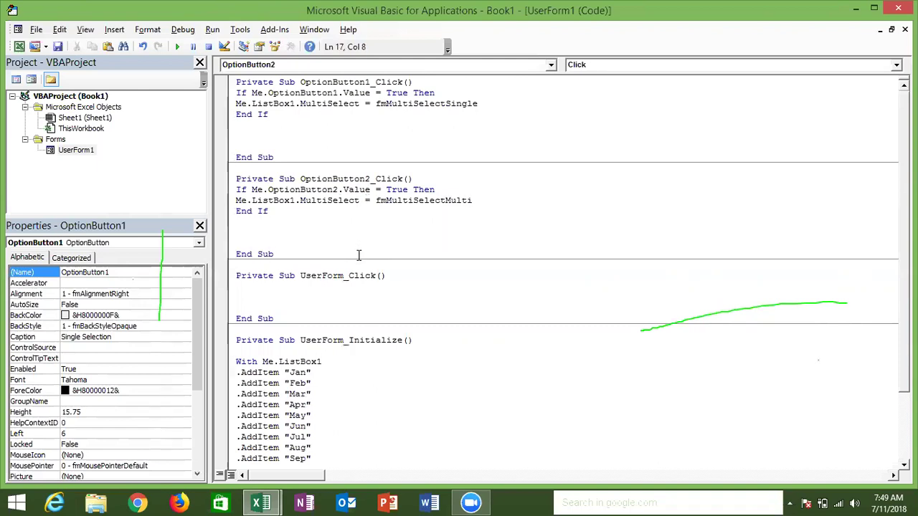
key(Return)
key(ctrl+v)
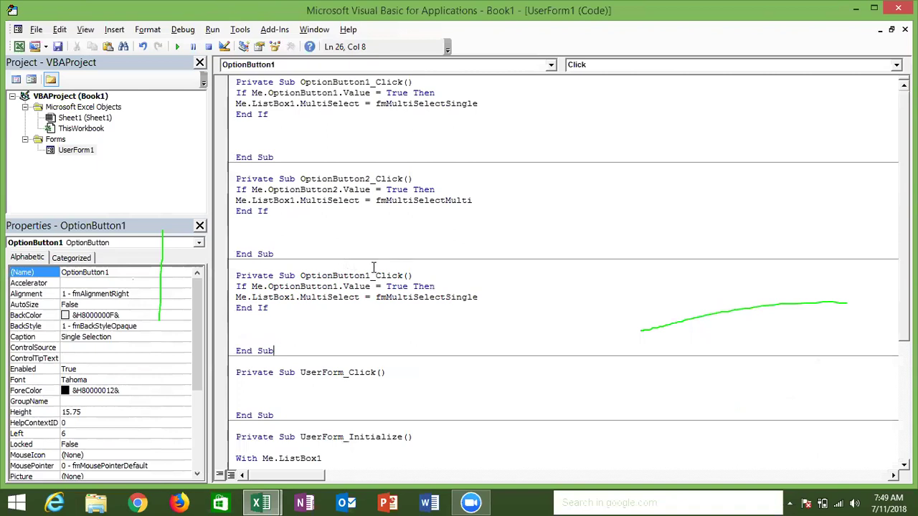
- Rename the third procedure to OptionButton3_Click
key(ctrl+Up)
double_click(367, 276)
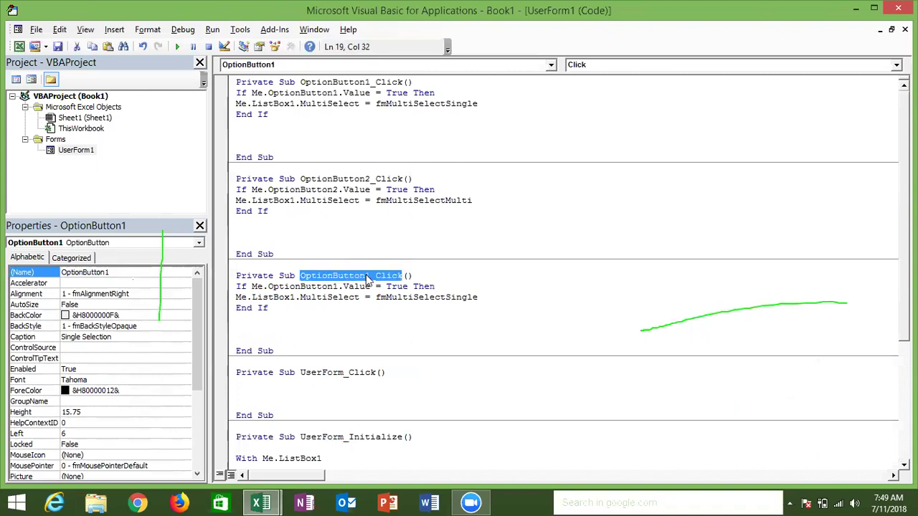
key(BackSpace)
text(3)
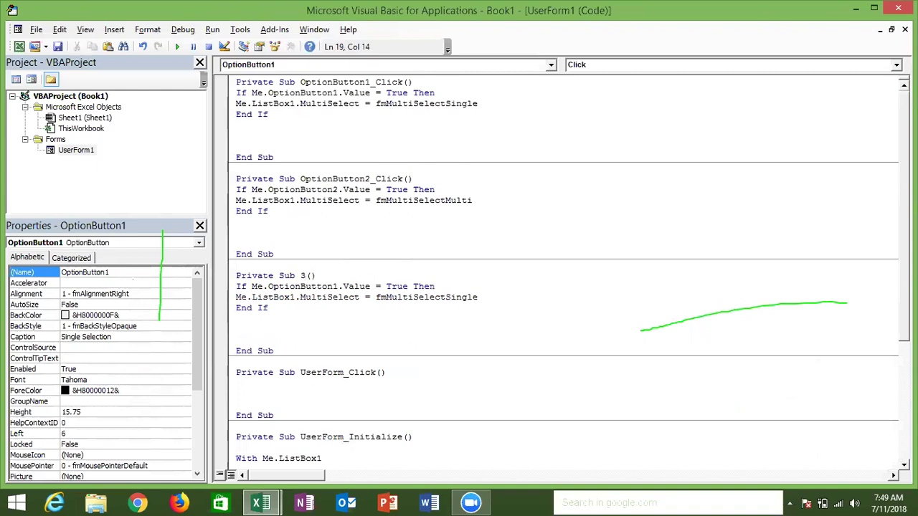
key(ctrl+z)
key(ctrl+z)
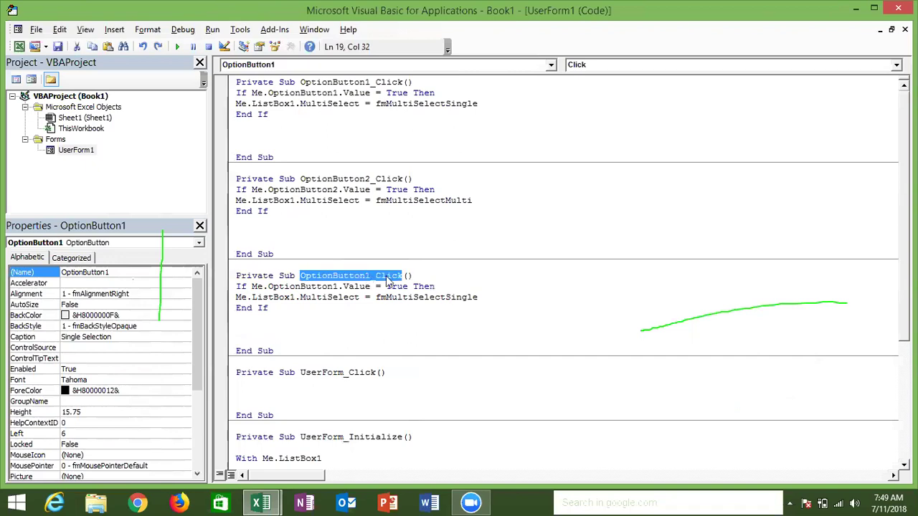
click(391, 278)
click(370, 276)
key(BackSpace)
text(3)
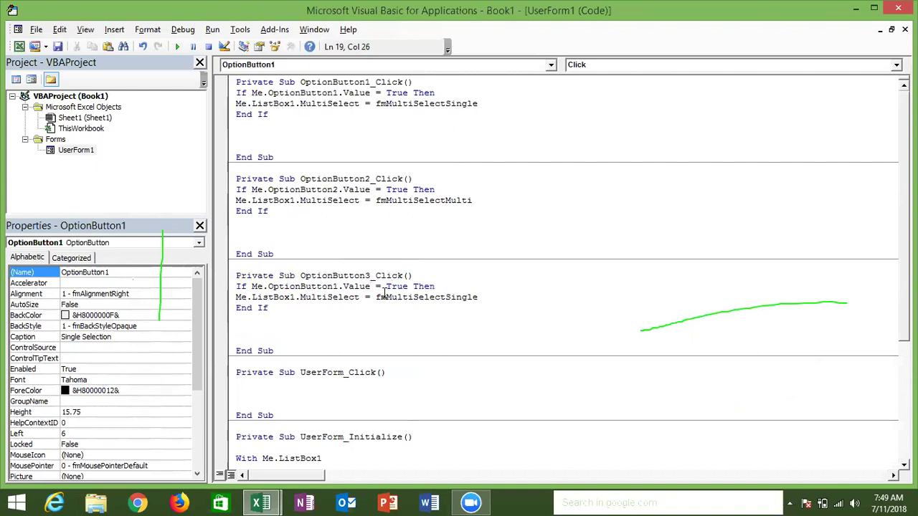
- Make it check OptionButton3.Value and set MultiSelect to fmMultiSelectExtended
click(336, 286)
key(BackSpace)
text(3)
drag(364, 298, 526, 304)
text(=)
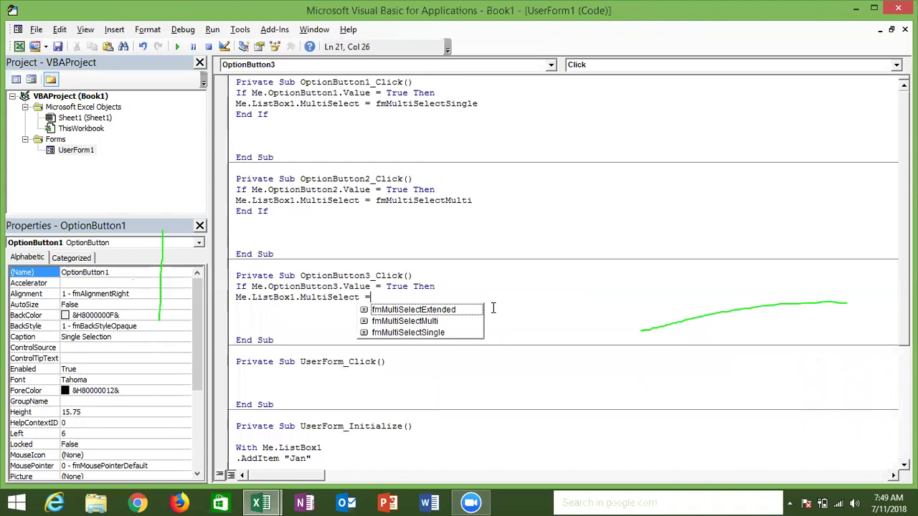
key(Down)
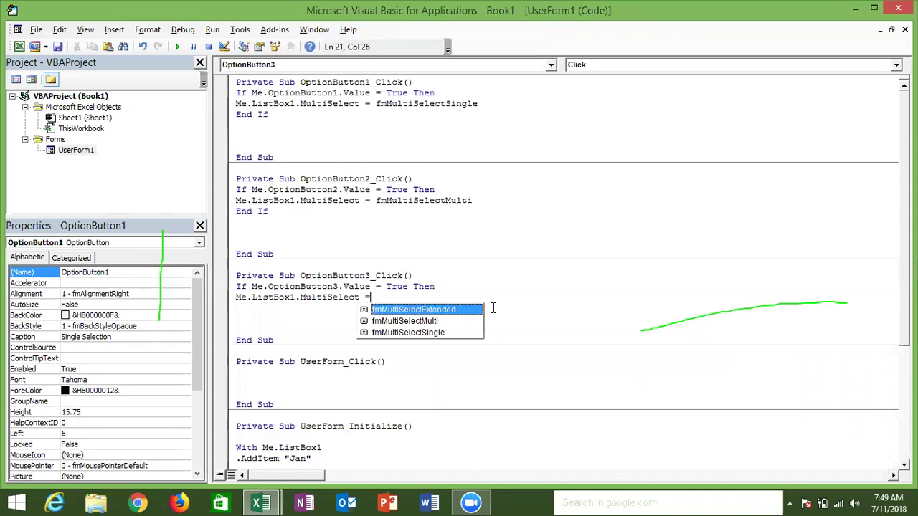
key(Tab)
click(486, 331)
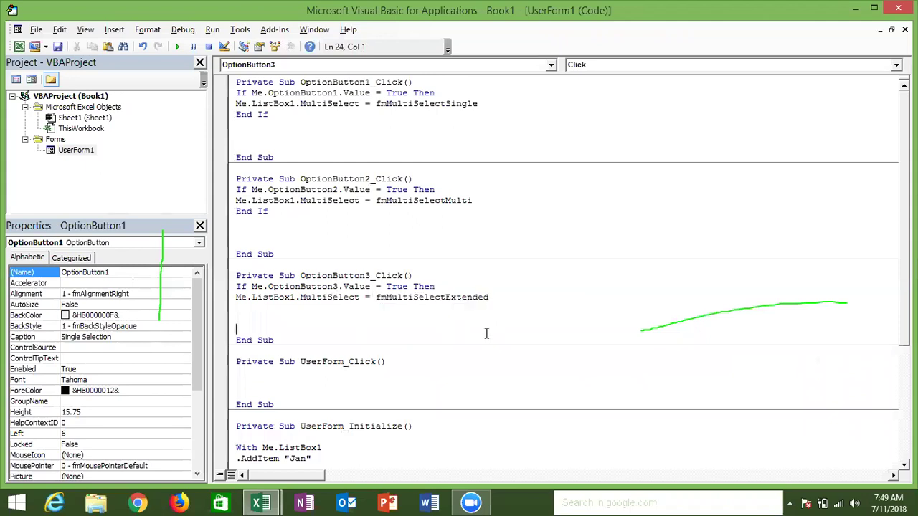
click(65, 151)
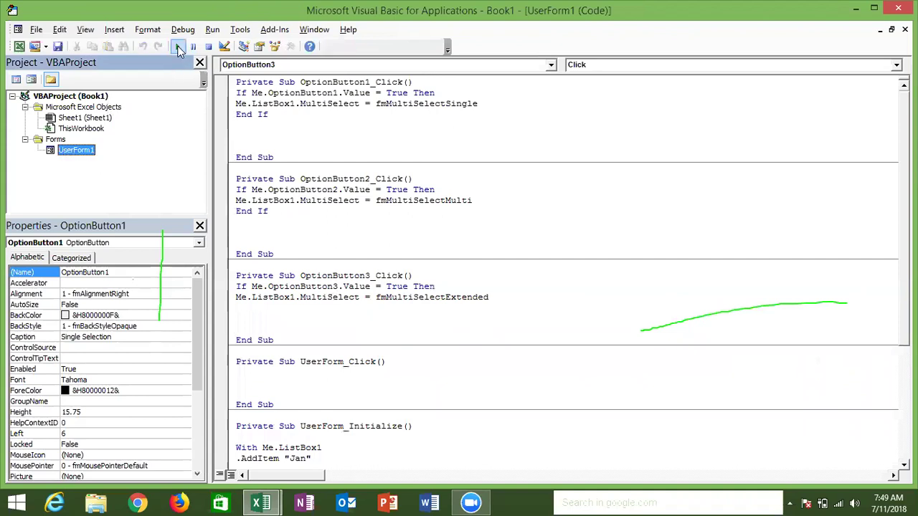
- Run UserForm1 and test Single Selection by picking Feb, May, Aug, May, then Mar
click(179, 47)
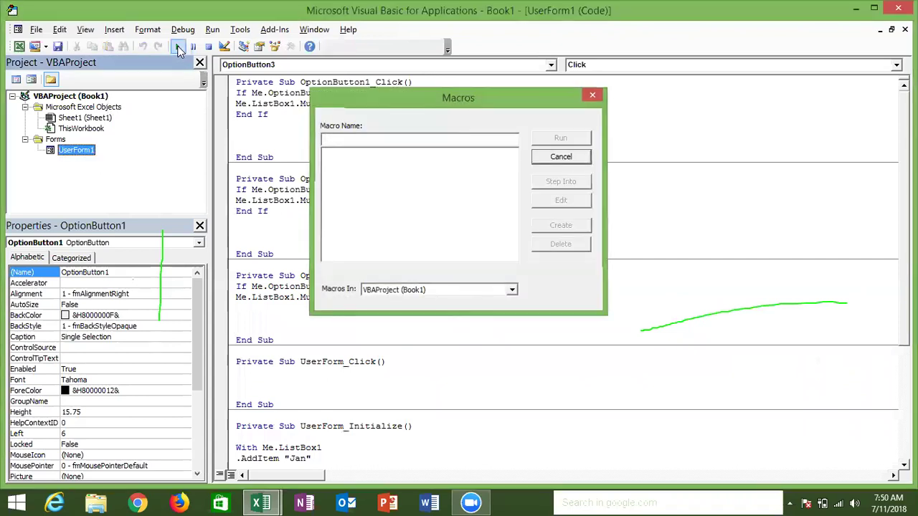
key(Escape)
click(259, 178)
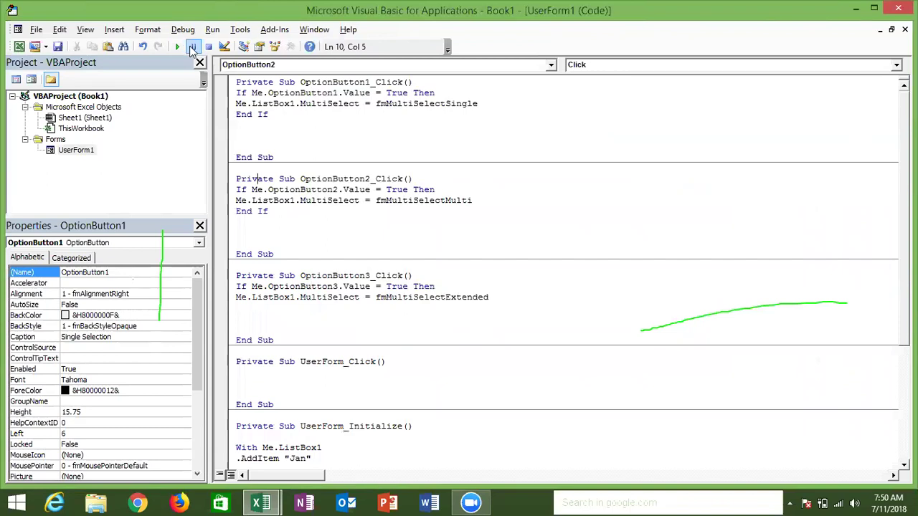
click(177, 46)
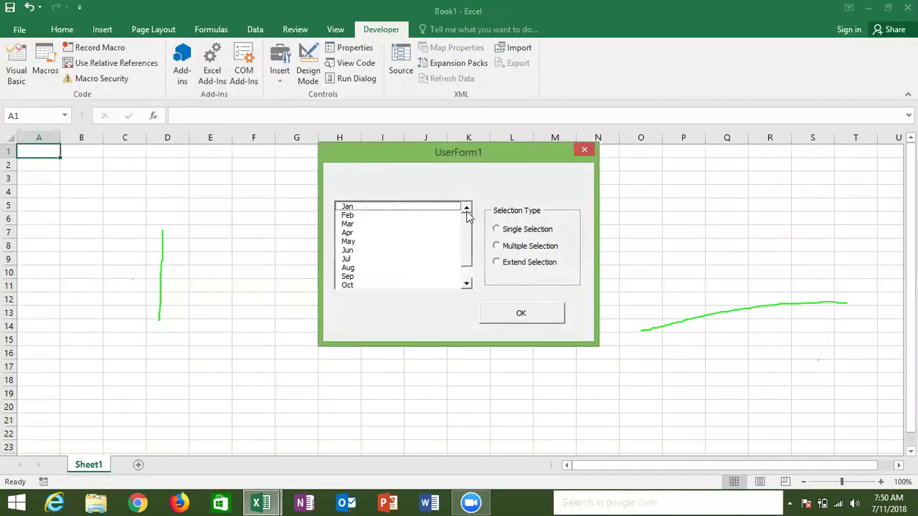
click(496, 229)
click(400, 216)
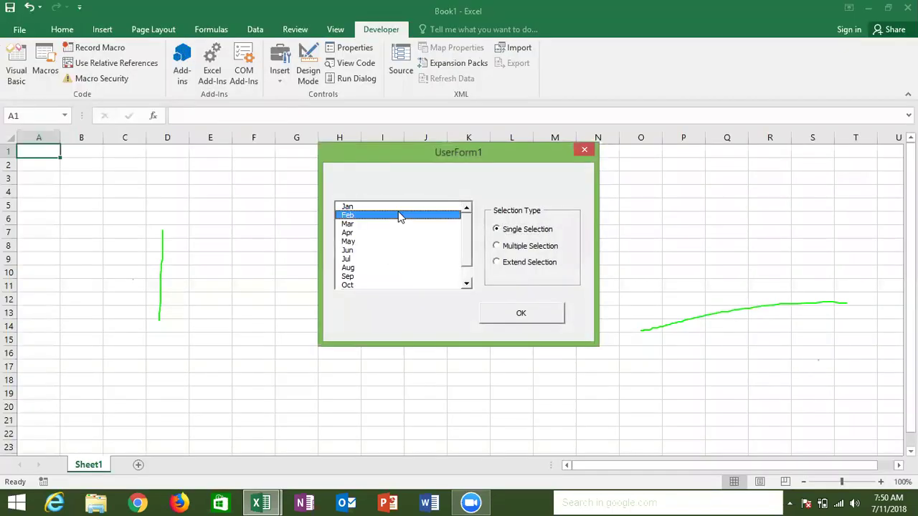
click(392, 241)
click(389, 267)
click(390, 241)
click(382, 225)
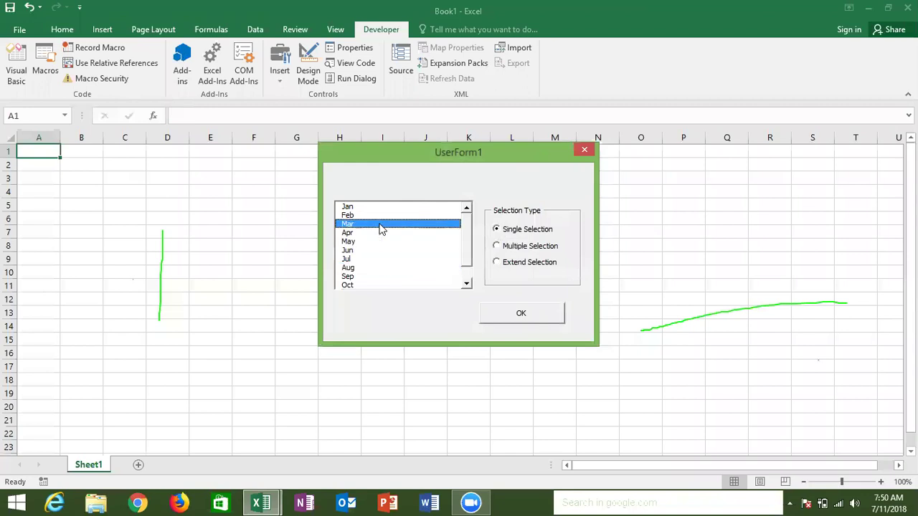
- Switch to Multiple Selection and select Feb, Mar, May and Aug together
click(500, 247)
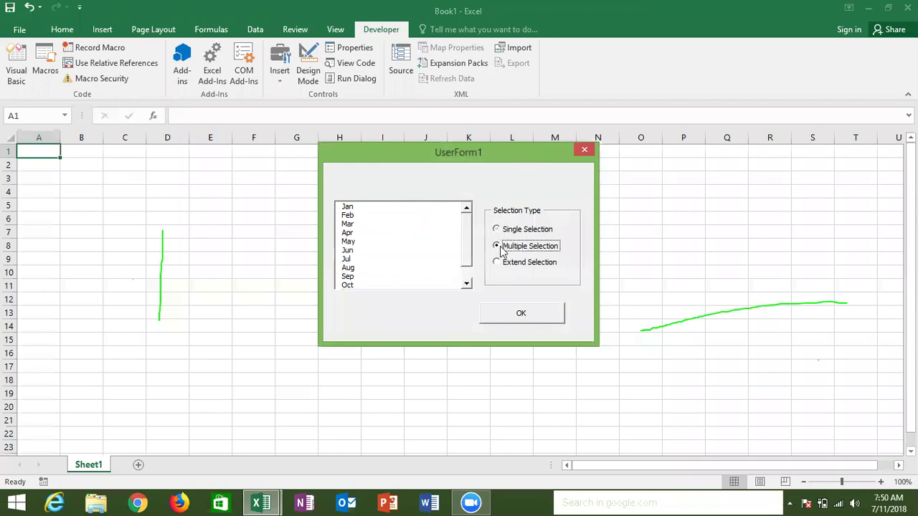
click(378, 215)
click(377, 225)
click(376, 241)
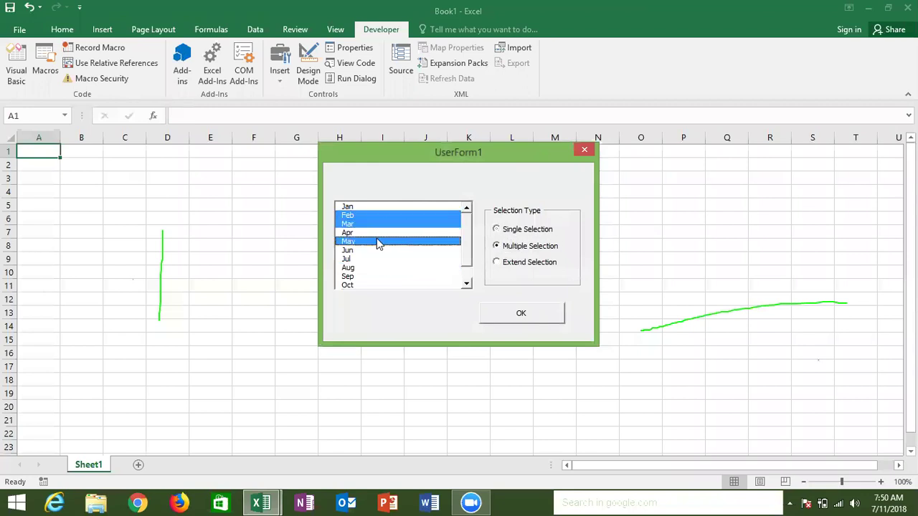
click(375, 267)
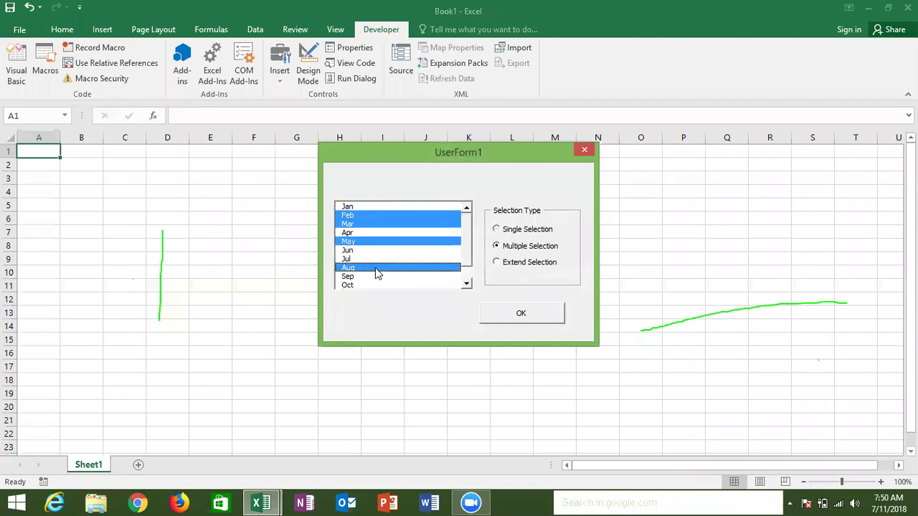
- Choose Extend Selection and fix the 'Block If without End If' error by adding End If
click(500, 264)
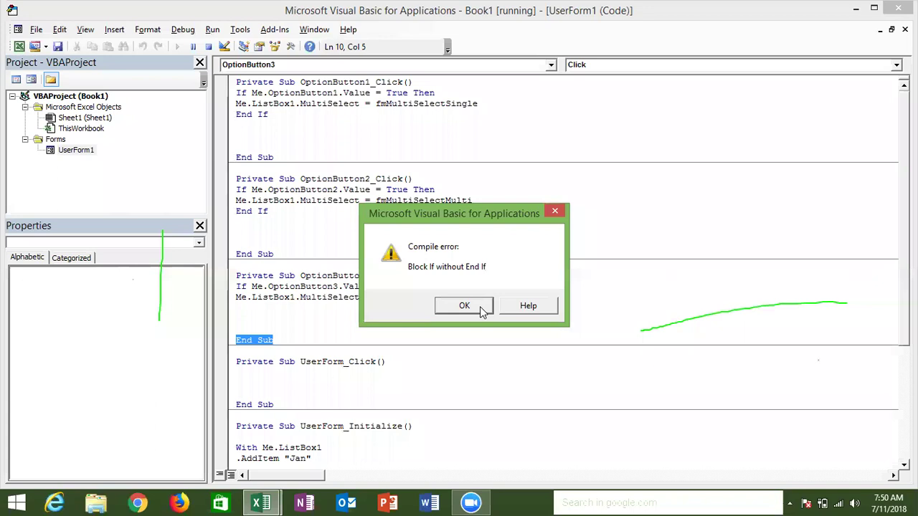
click(467, 305)
click(264, 318)
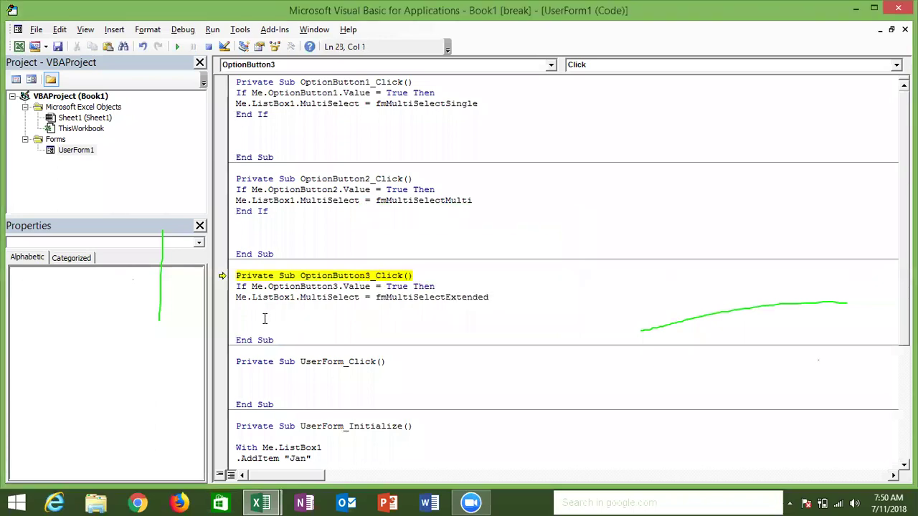
text(end )
text(if)
click(295, 296)
- Rerun the form, select Mar through Aug with Extend Selection, then close it
click(178, 47)
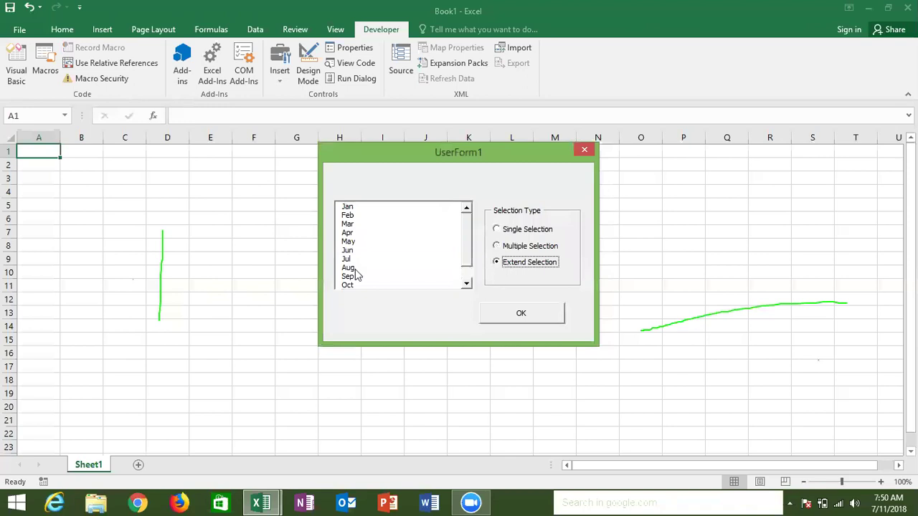
click(348, 268)
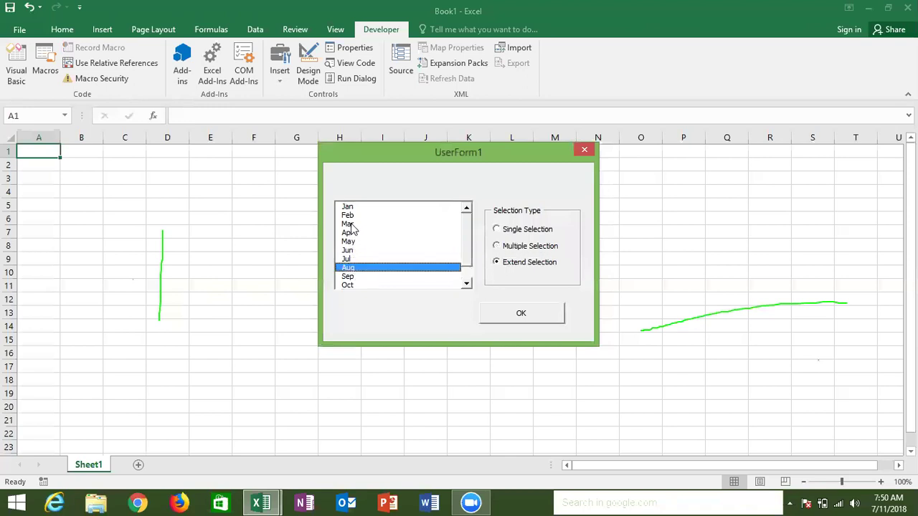
shift+click(351, 226)
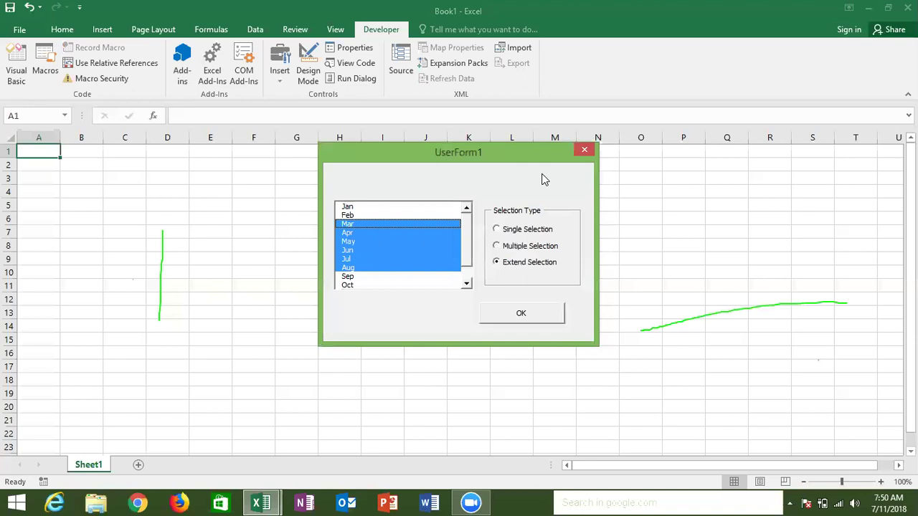
click(590, 148)
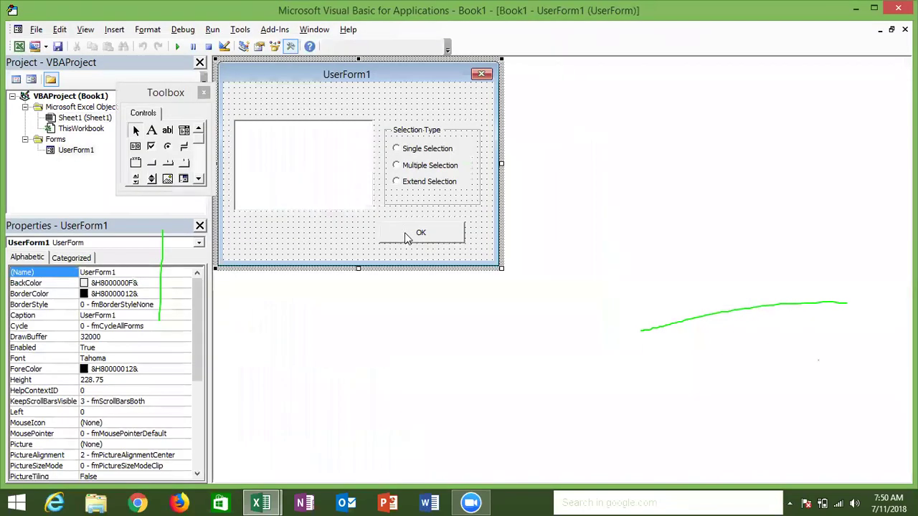
- Open the OK button's click procedure and declare 'Dim m As String'
double_click(406, 237)
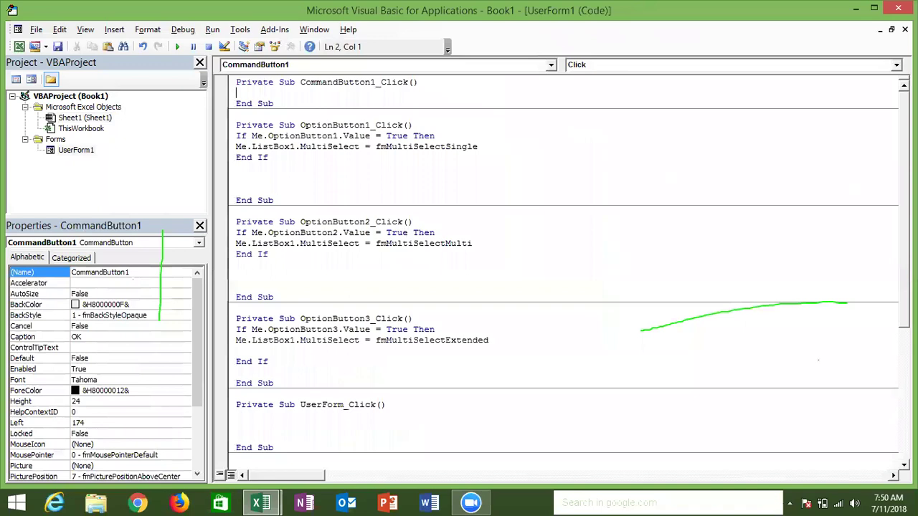
key(Return)
key(Return)
key(Return)
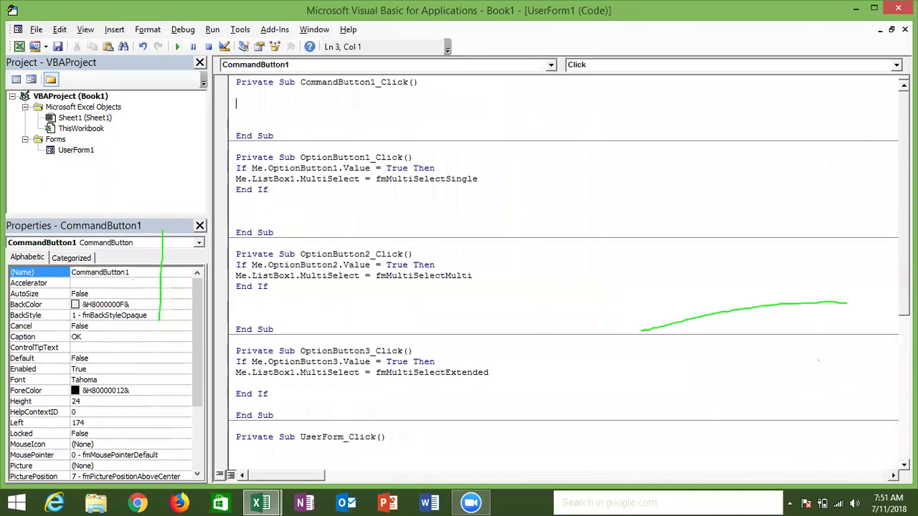
text(dim )
text(m as s)
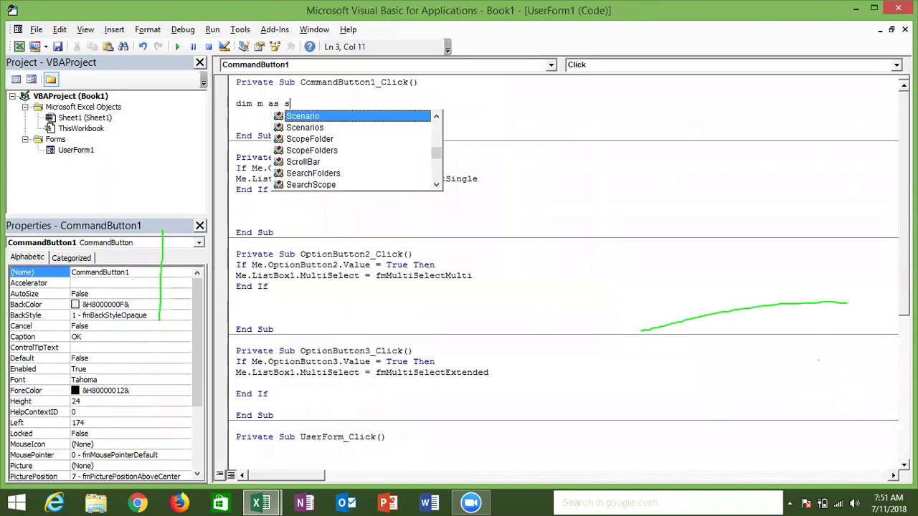
text(tr)
key(Tab)
key(Return)
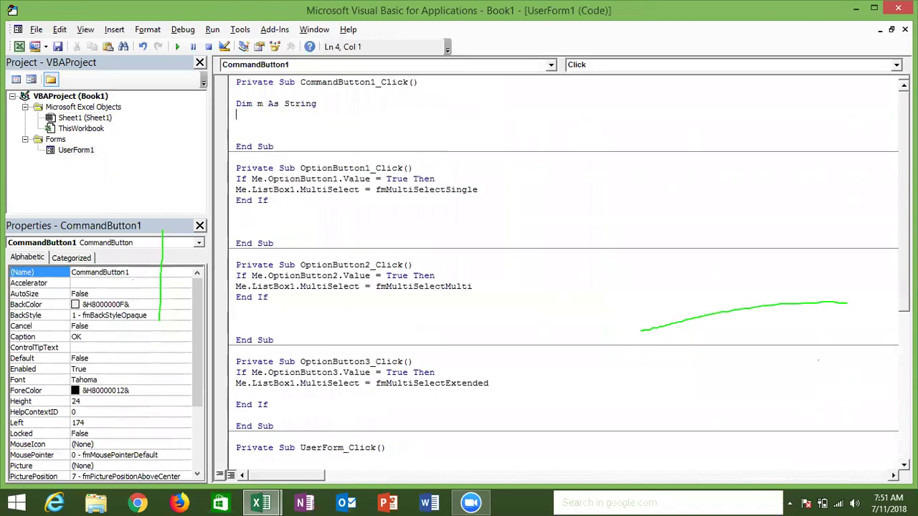
key(Return)
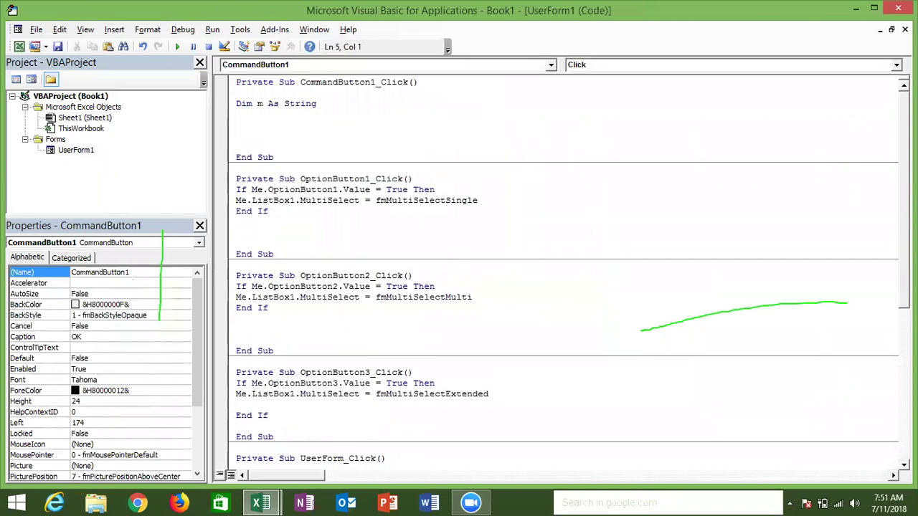
- Start the loop 'For i = 0 To Me.ListBox1.ListCount - 1'
text(for i = )
text(0 to me.li)
key(Tab)
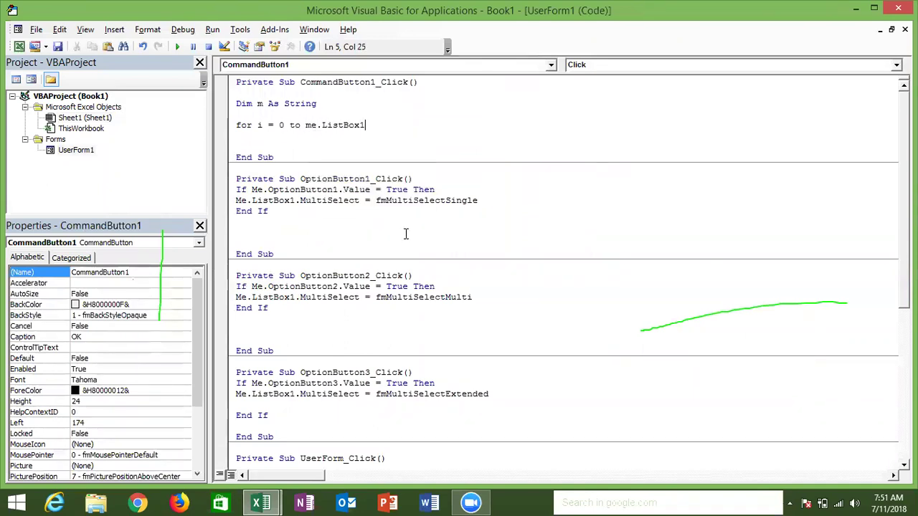
text(.)
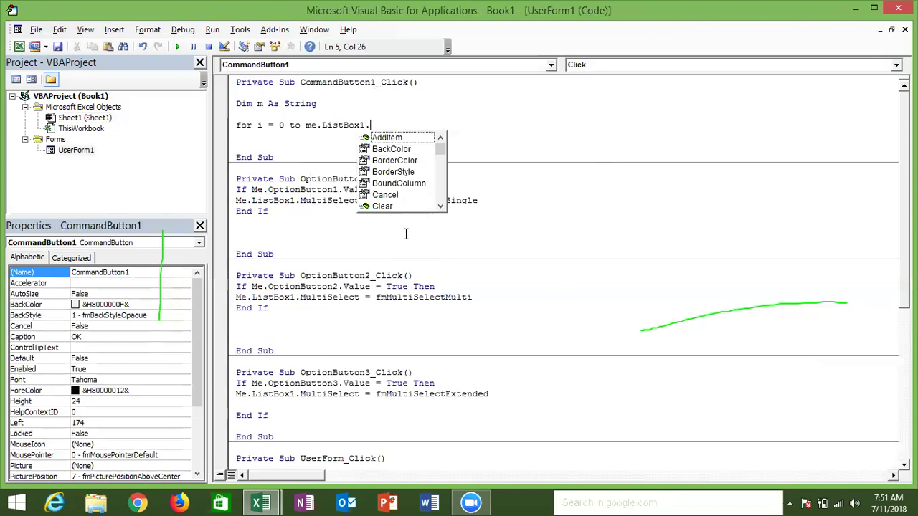
text(li)
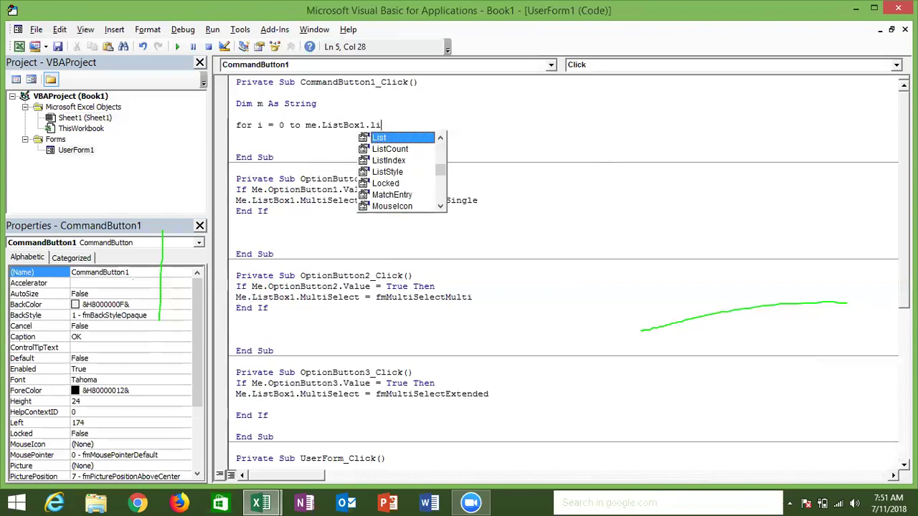
key(Down)
key(Tab)
text(- 1)
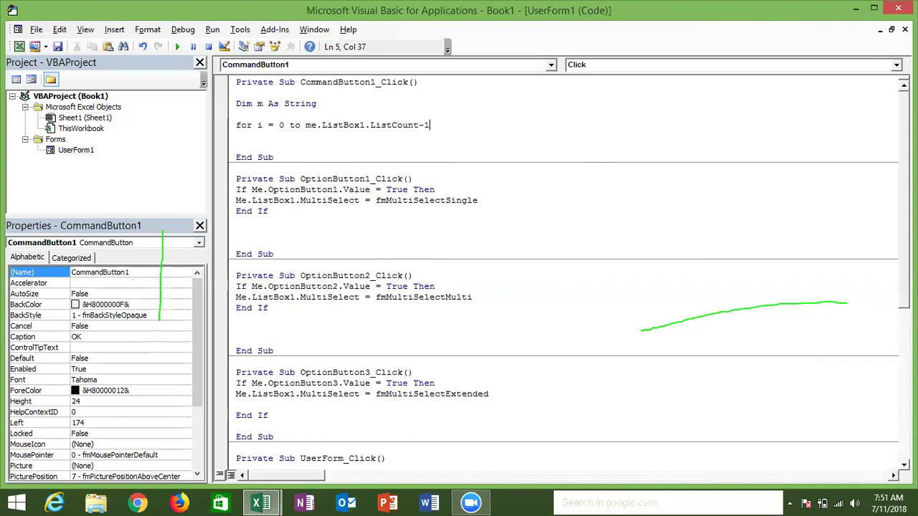
key(Return)
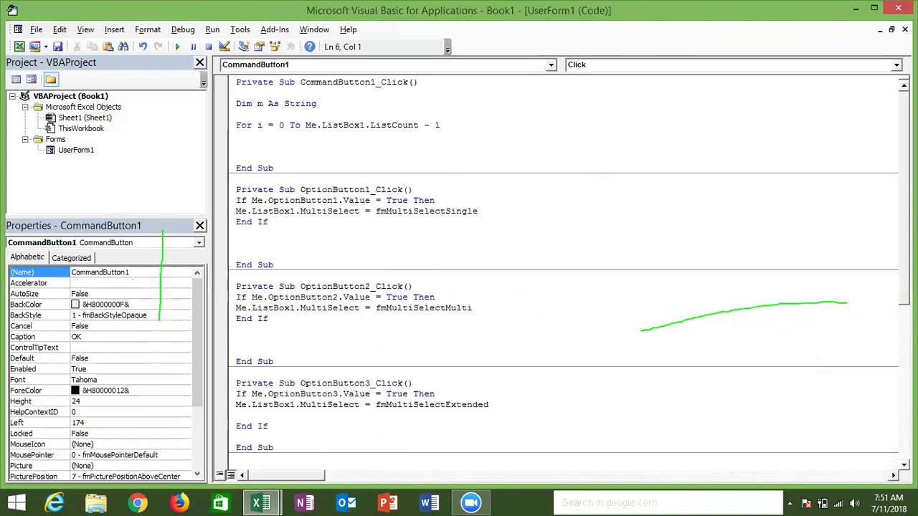
- Add 'If Me.ListBox1.Selected(i) Then' inside the loop
text(if me.li)
key(Tab)
text(.se)
key(Tab)
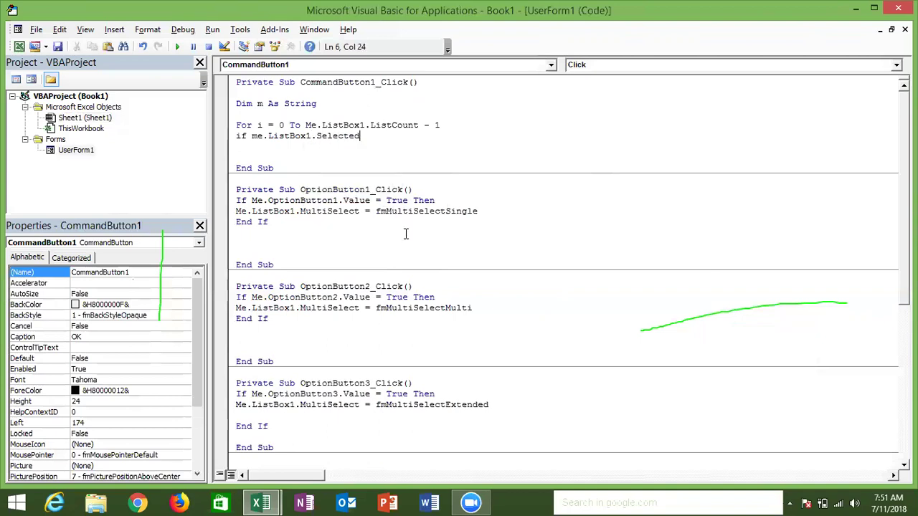
text(()
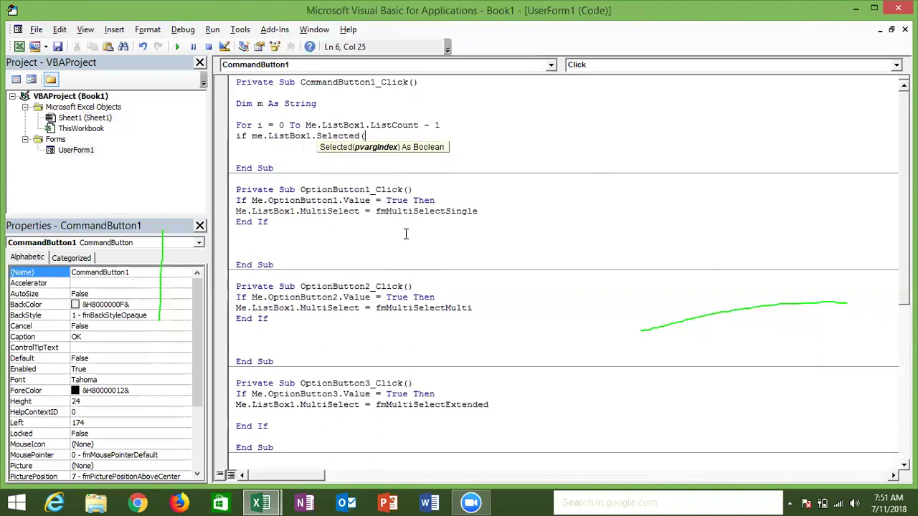
text(i)
text())
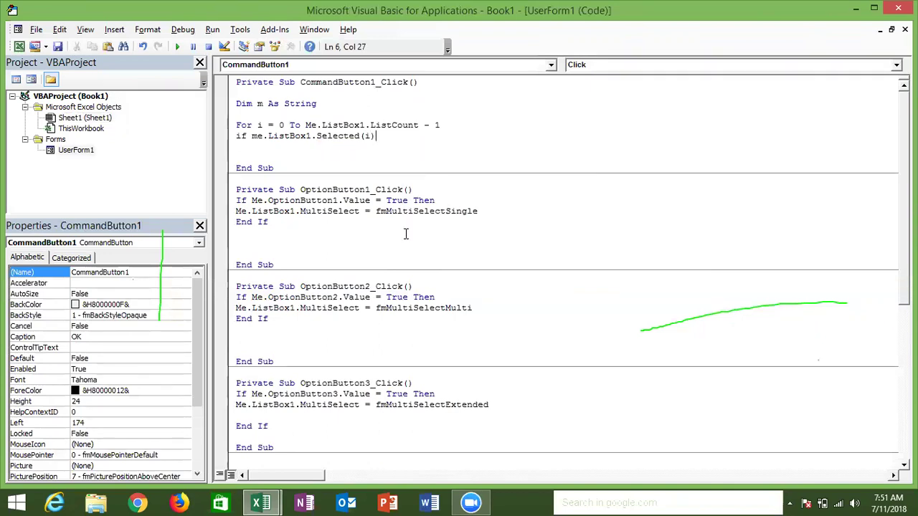
text( then)
key(Return)
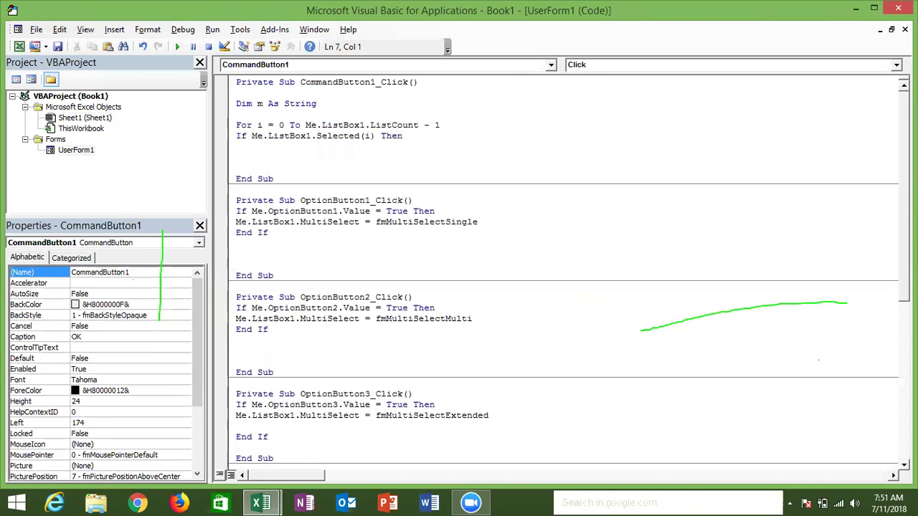
- Append each selected month with 'm = m & Me.ListBox1.List(i) & vbCrLf'
text(m=)
text( m )
text(&)
text(me)
text(.li)
key(Tab)
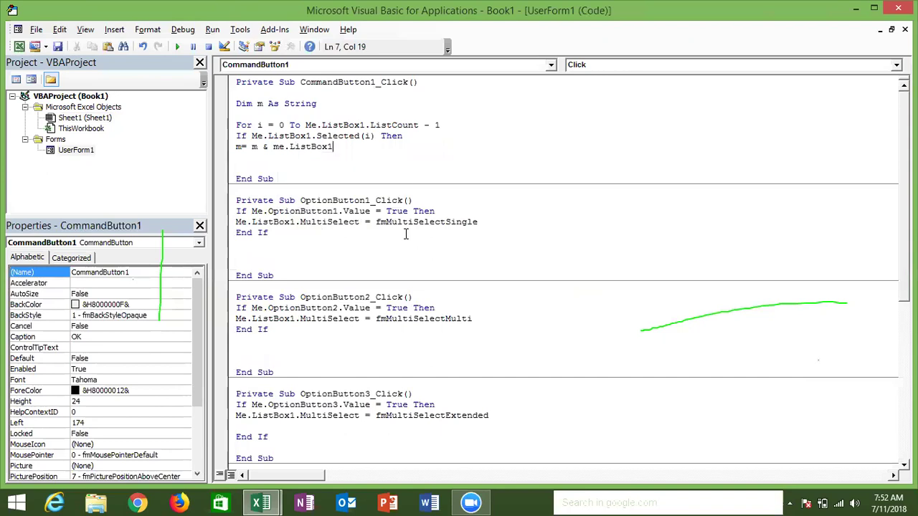
text(.li)
key(Tab)
text((i)
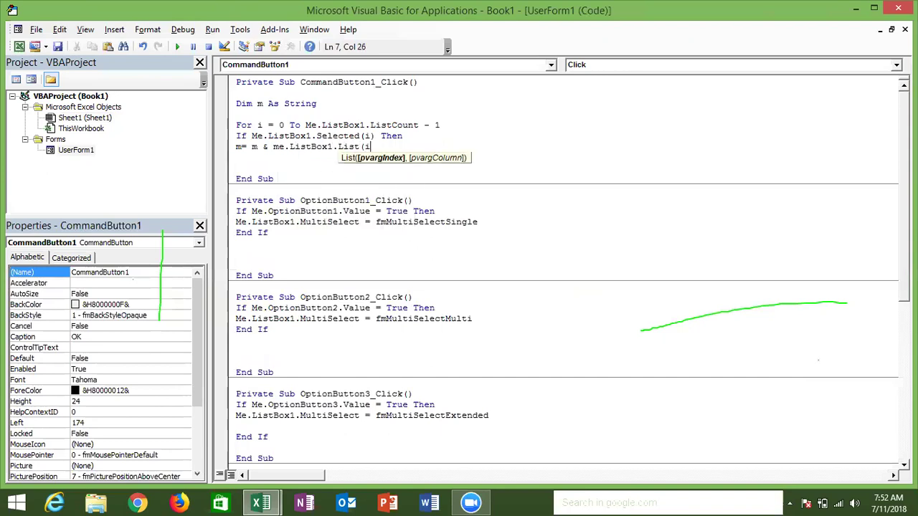
text())
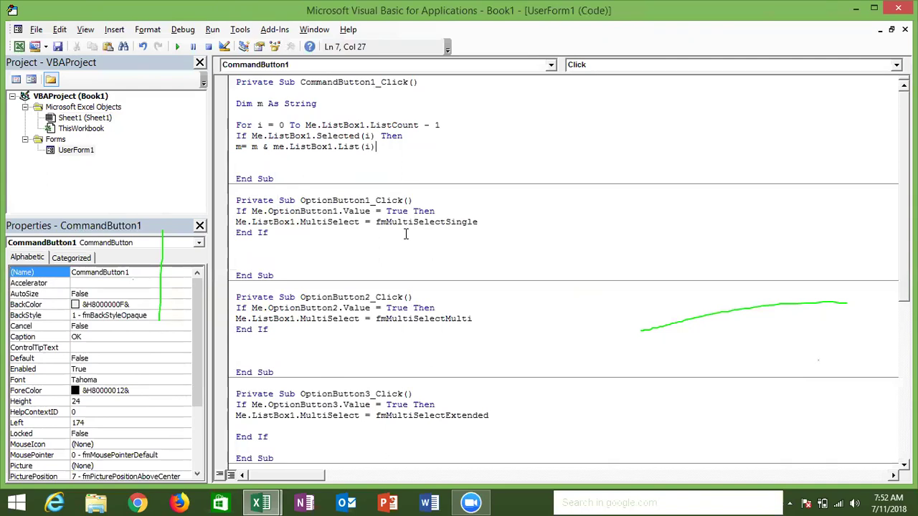
text( & )
text(vb)
text(cr)
text(lf)
key(Return)
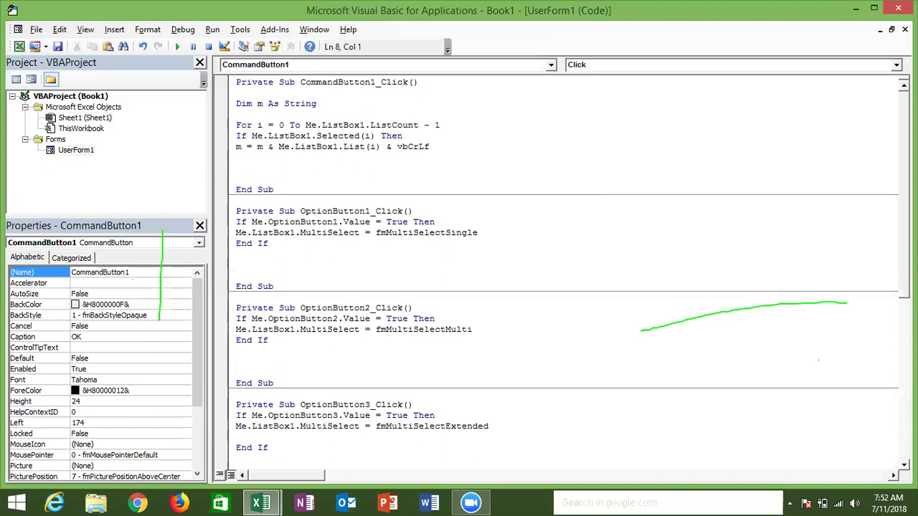
- Close the If block with End If and the loop with Next i
text(end if)
key(Return)
text(next i)
key(Return)
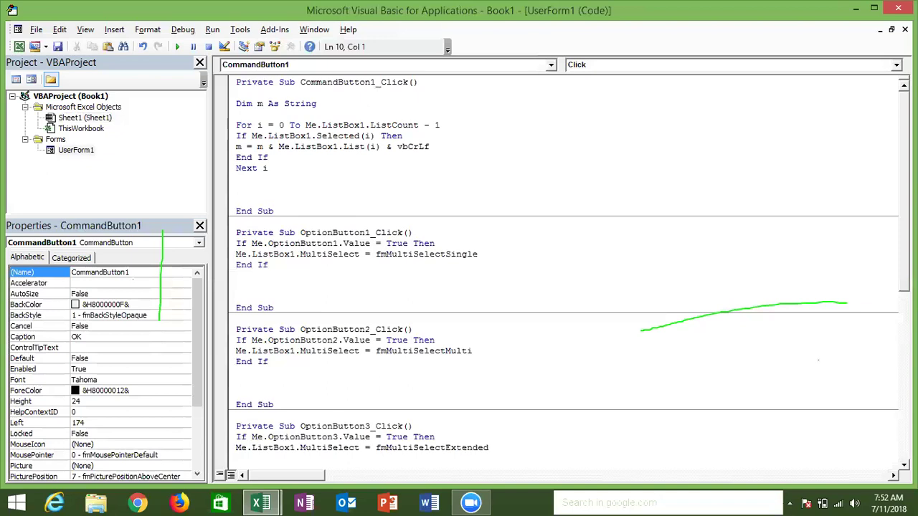
key(Return)
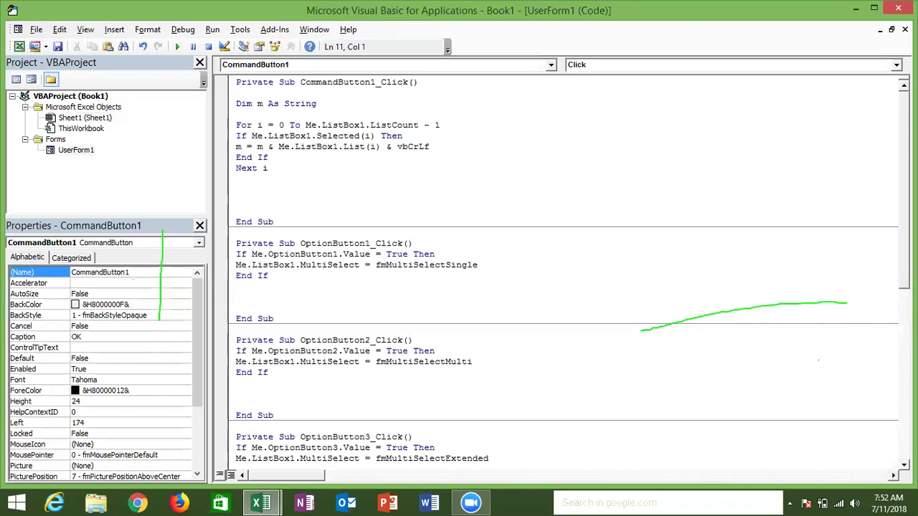
- Write 'MsgBox "You are Selected" & vbCrLf & vbCrLf & m', pasting the copied vbCrLf
text(msgbox ")
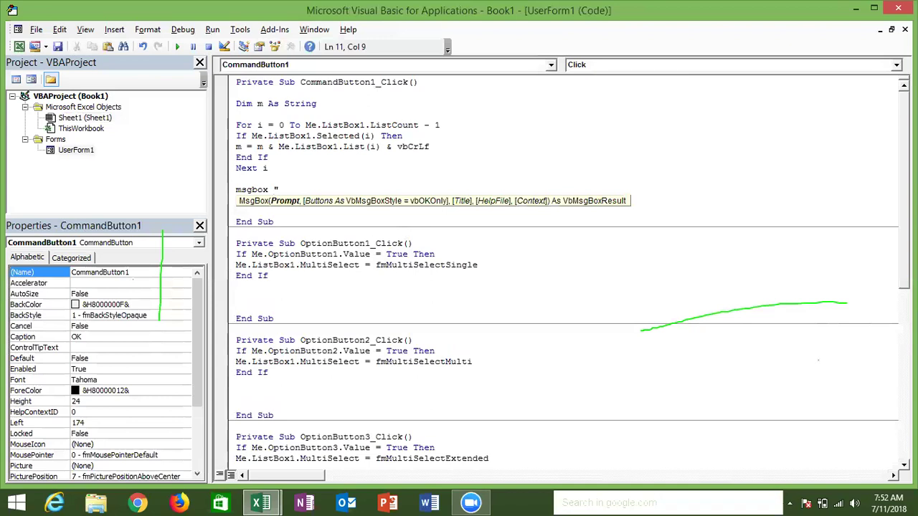
text(Y)
text(ou )
text(a)
text(re Selec)
text(ted)
text(" )
text(&)
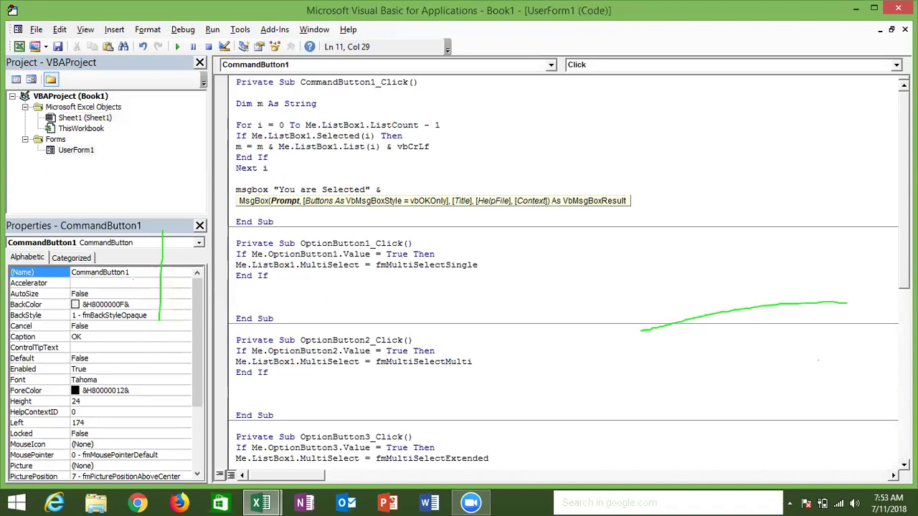
click(421, 152)
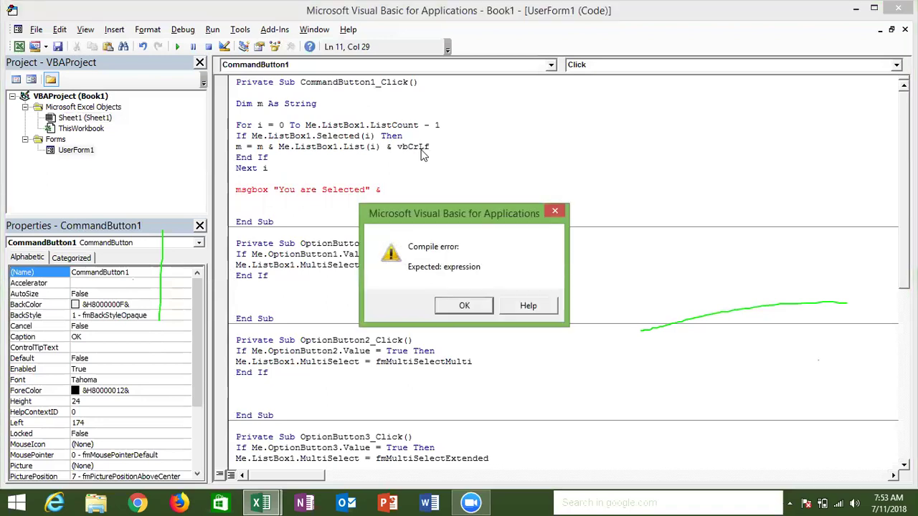
click(452, 305)
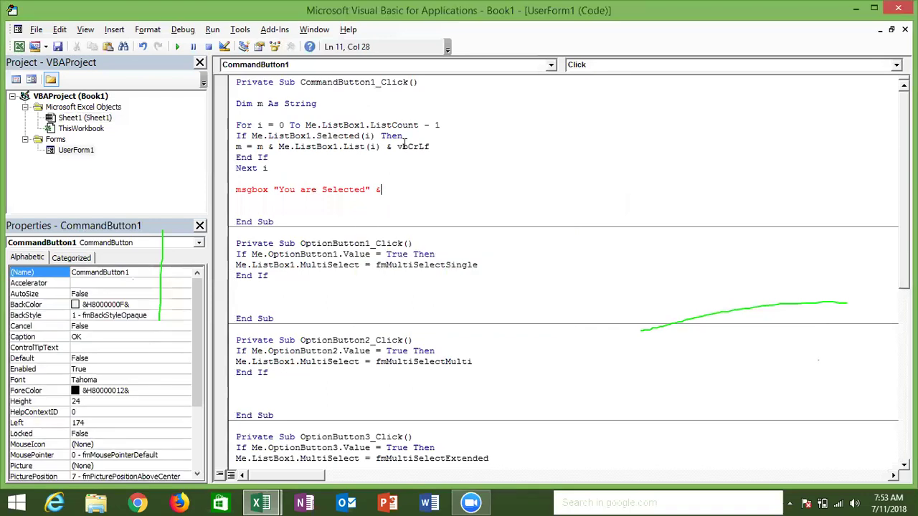
drag(380, 146, 430, 148)
key(ctrl+c)
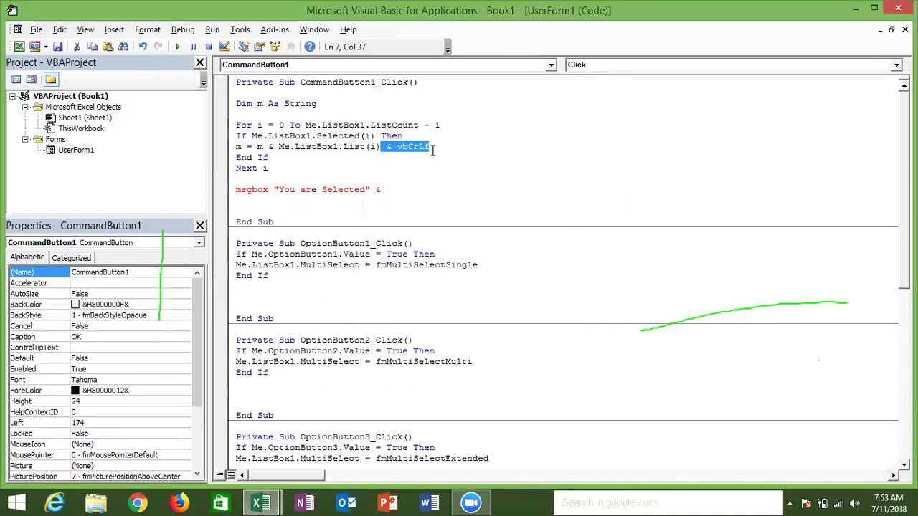
drag(373, 189, 390, 189)
key(ctrl+v)
key(ctrl+v)
click(424, 209)
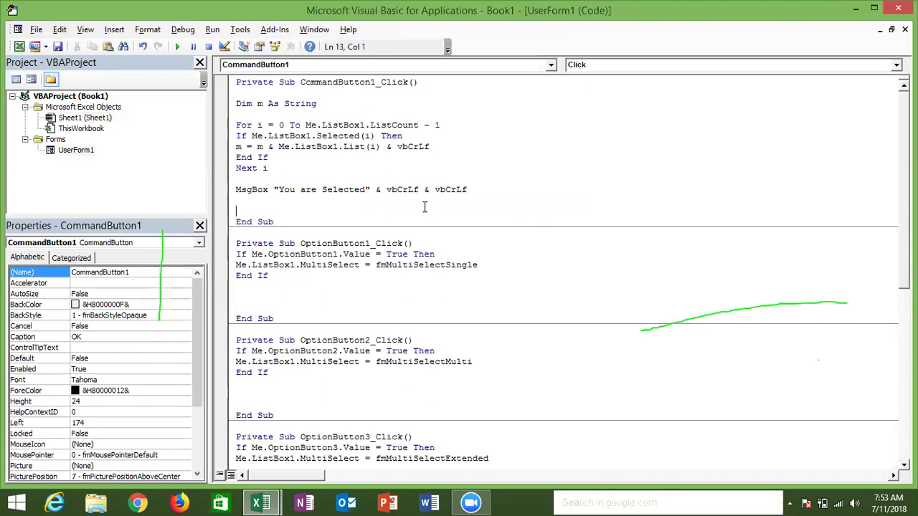
click(476, 190)
text(& )
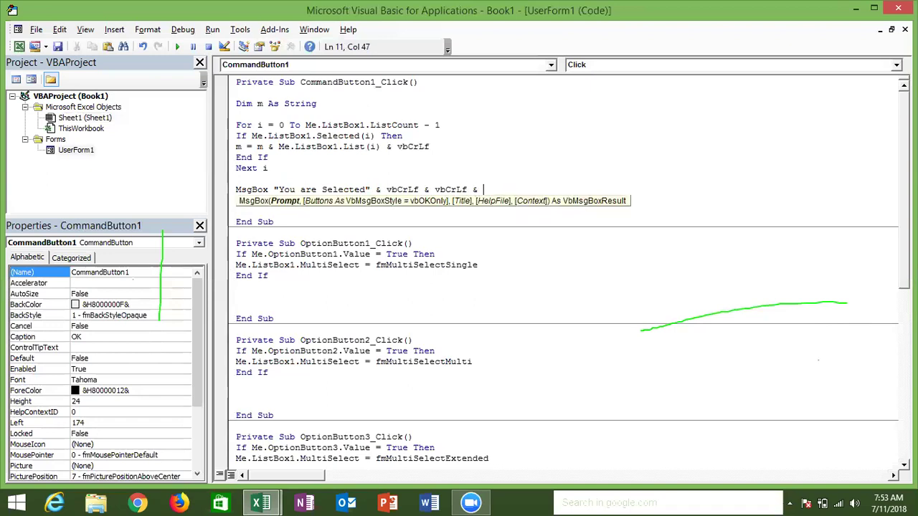
text(m)
click(515, 244)
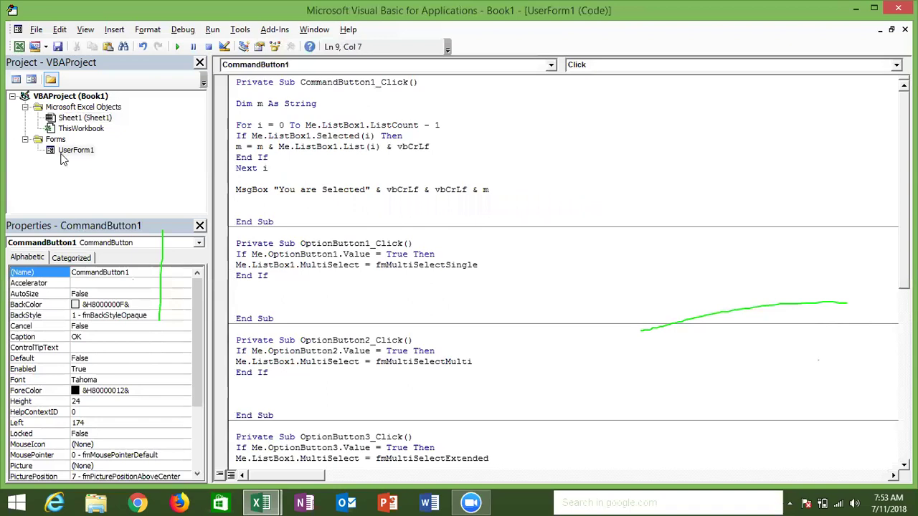
- Select UserForm1 and try to run it, dismissing the Macros list
click(65, 150)
click(177, 47)
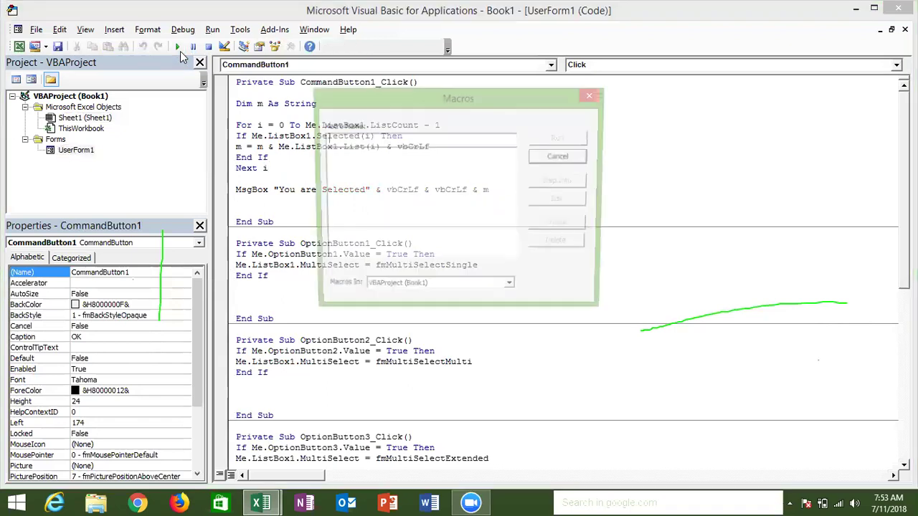
key(Escape)
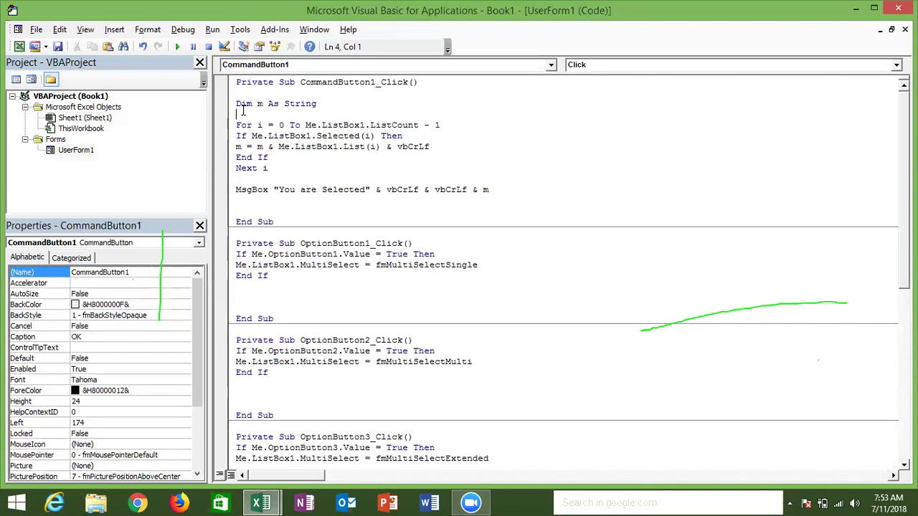
- Run UserForm1 and test single selection, confirming the message shows Jan
click(177, 47)
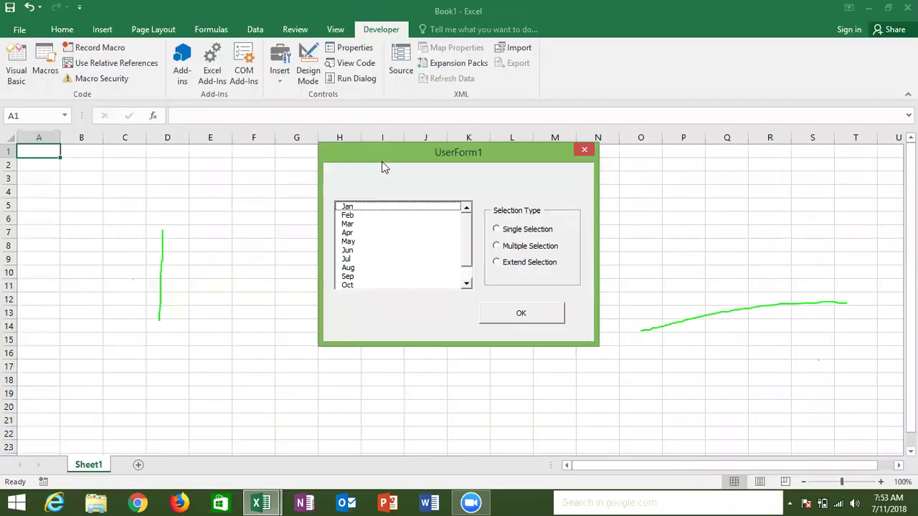
click(511, 229)
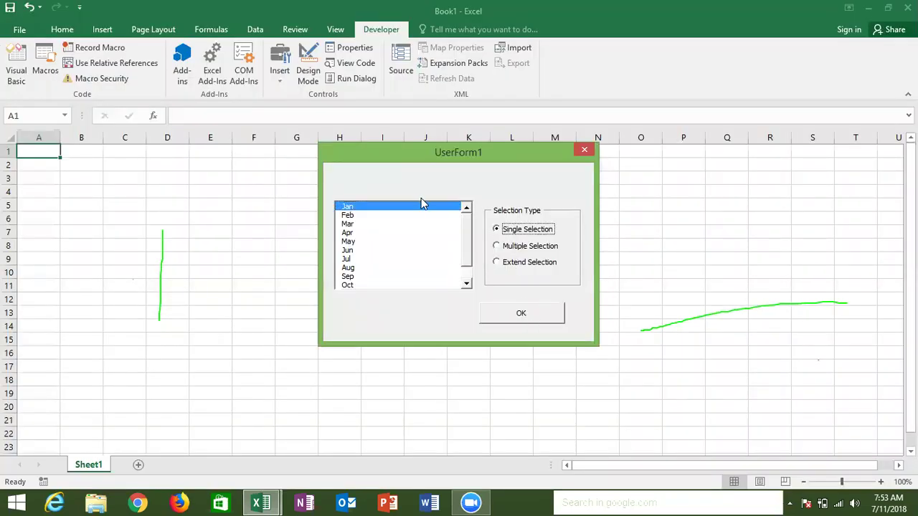
click(529, 322)
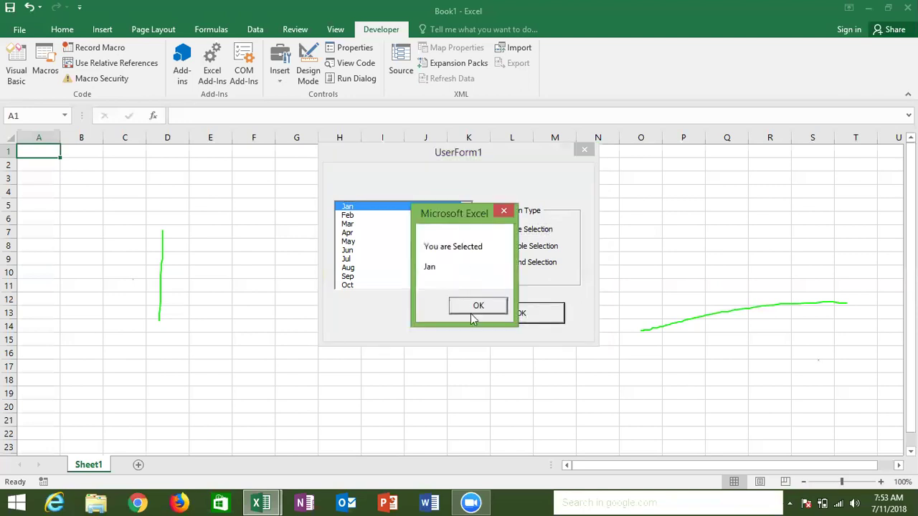
click(473, 314)
- Test multiple selection with Jan, Mar and Jun and confirm the message lists them
click(496, 246)
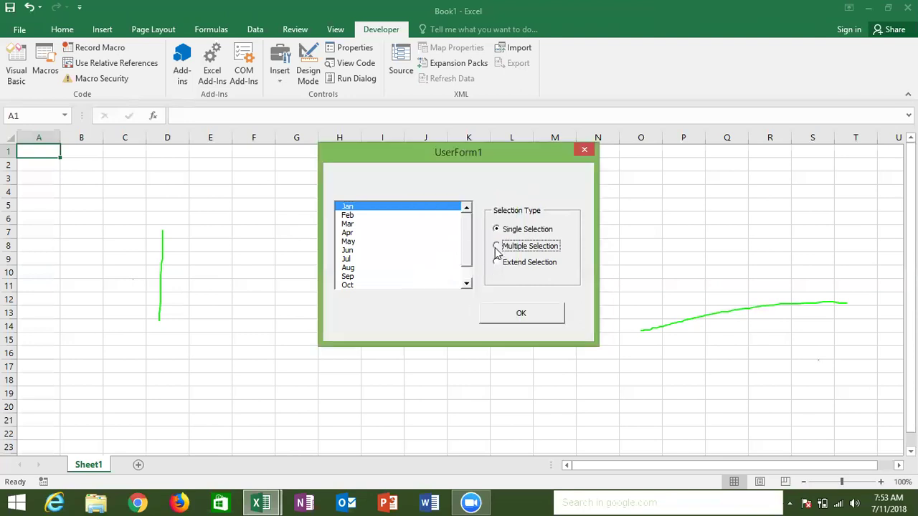
click(358, 208)
click(357, 223)
click(353, 249)
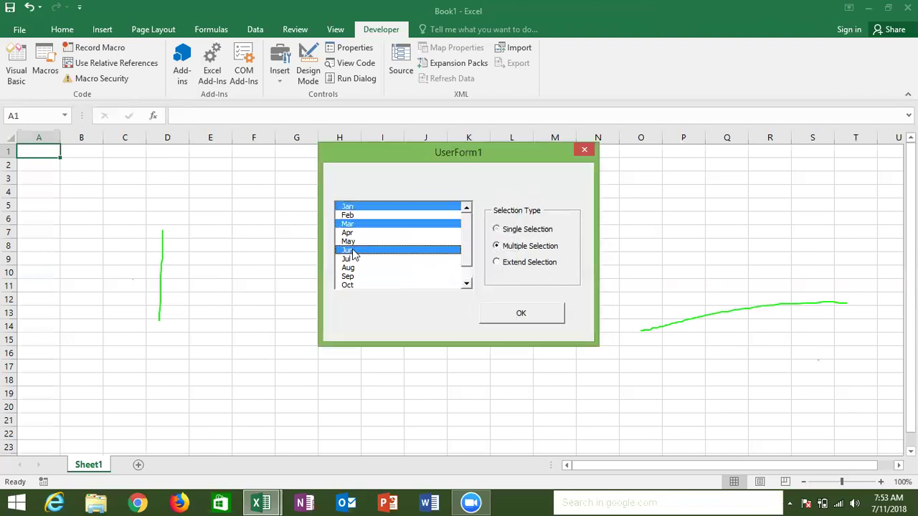
click(507, 314)
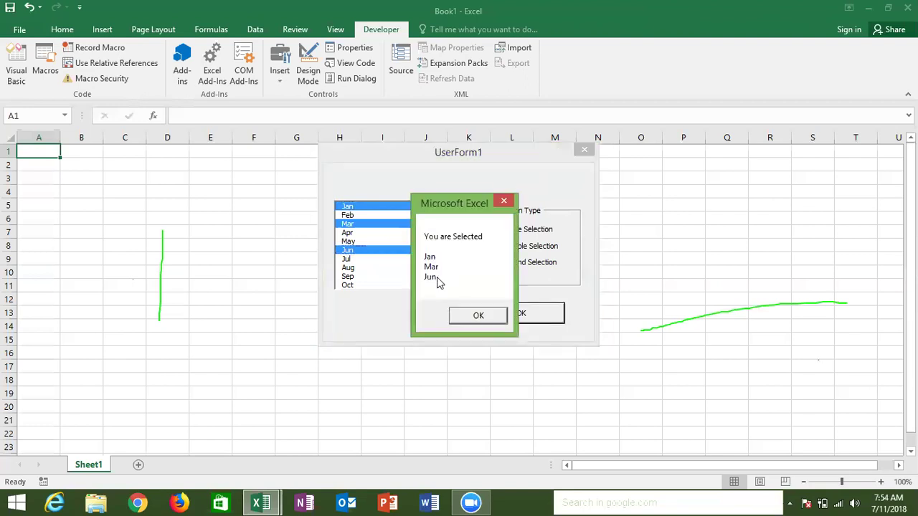
click(478, 320)
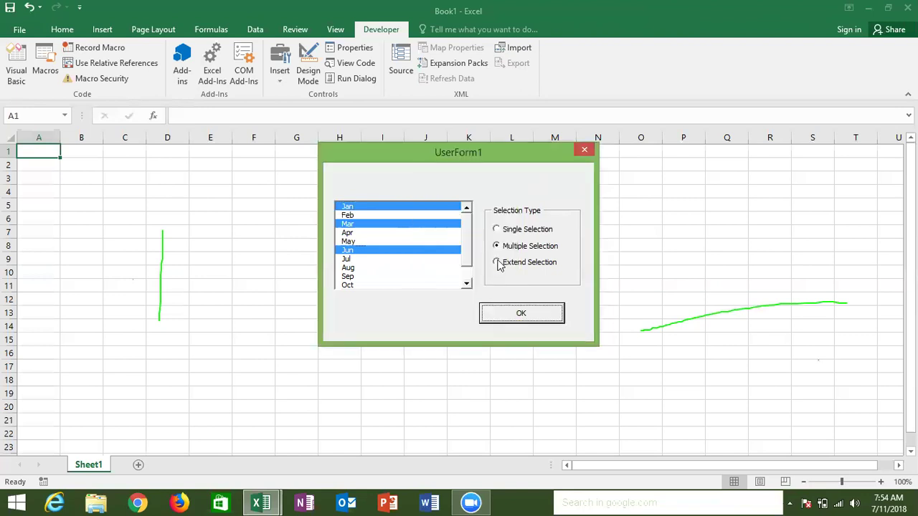
- Test extended selection from Feb through Aug, check the message, then close the form
click(496, 262)
click(369, 215)
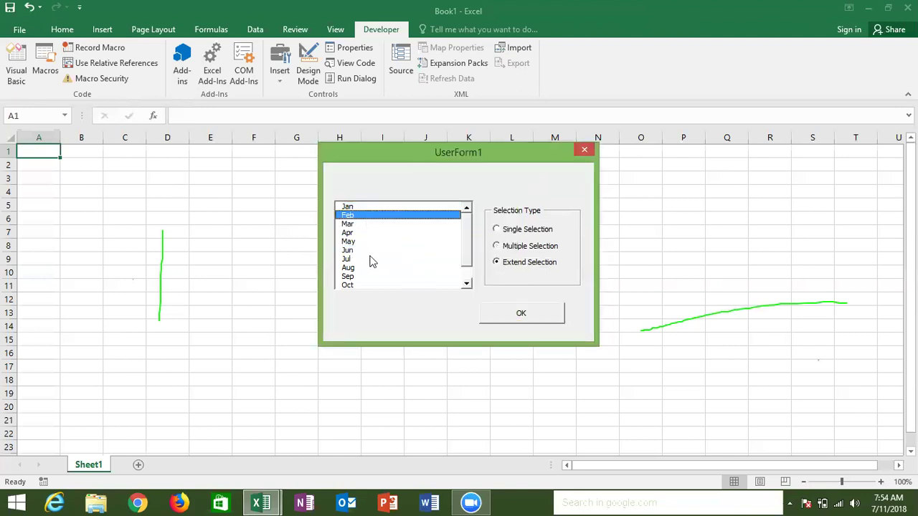
shift+click(360, 269)
click(515, 314)
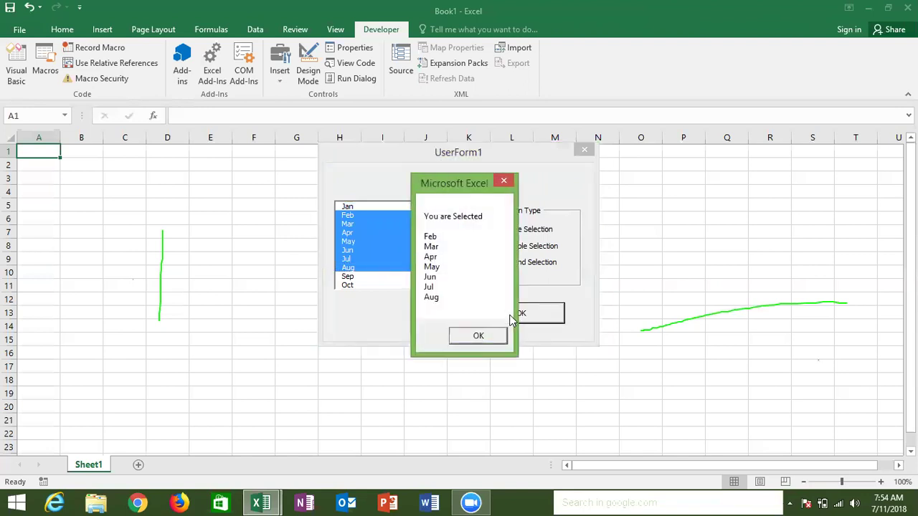
click(492, 335)
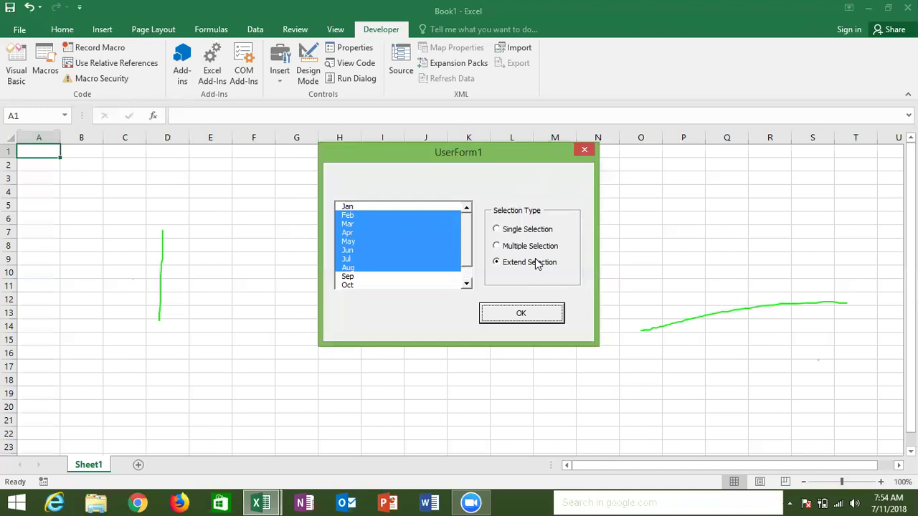
click(585, 152)
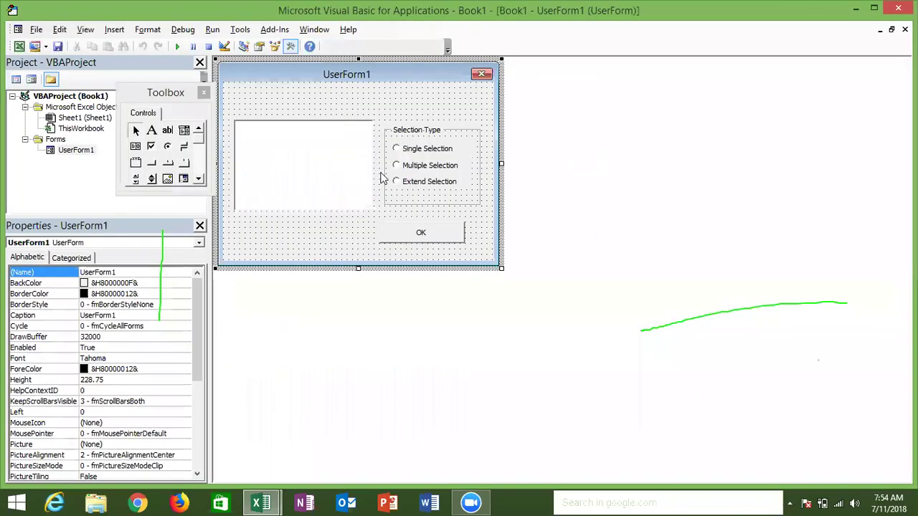
- Review the OK button's CommandButton1_Click code and its End If, then return to Excel with Alt+F11
double_click(412, 231)
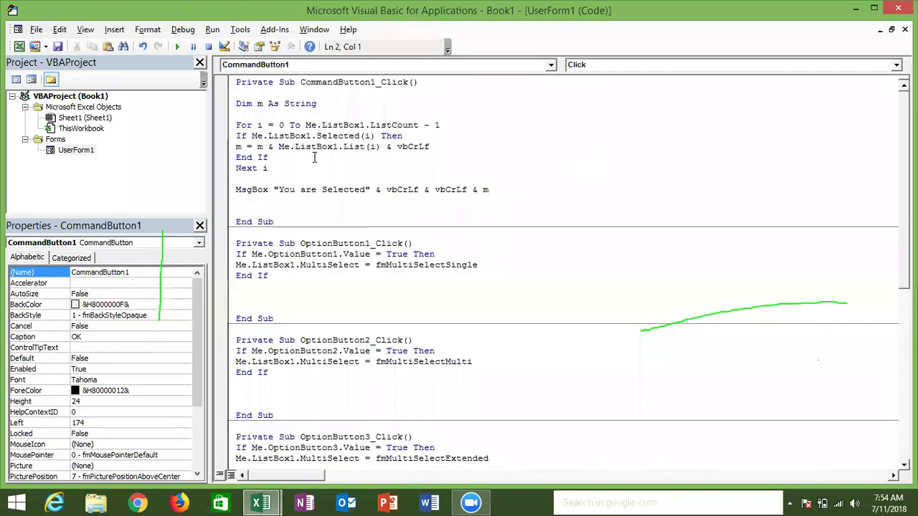
double_click(314, 158)
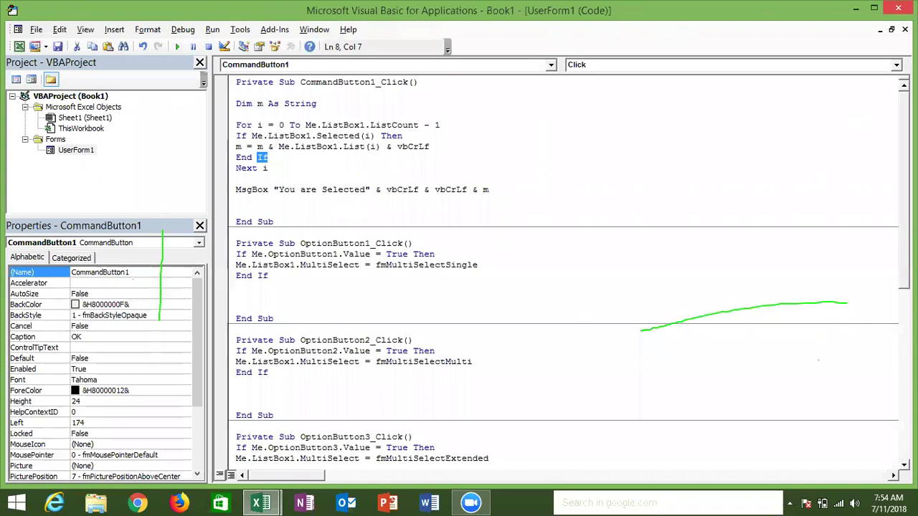
key(alt+F11)
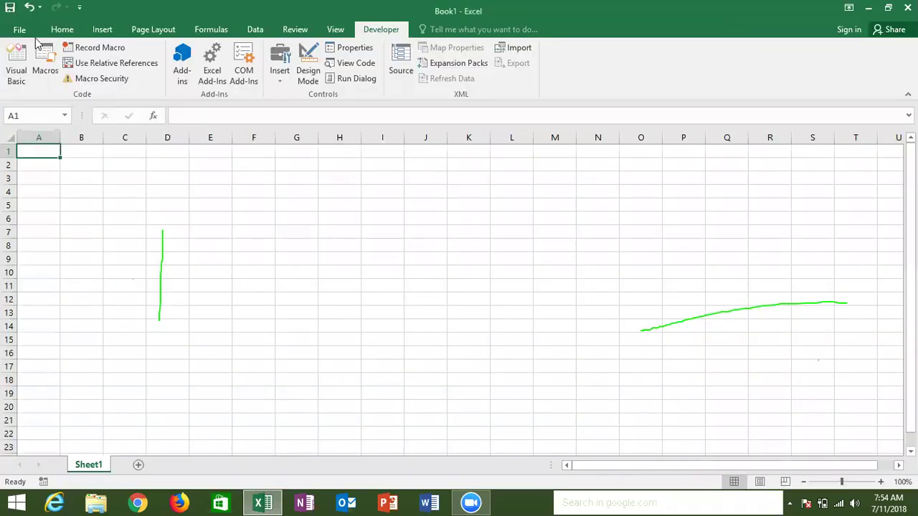
- Save As into the VBA folder, changing 'ListBox Techniques Part -1' to 'Part -2' as a macro-enabled workbook
click(22, 28)
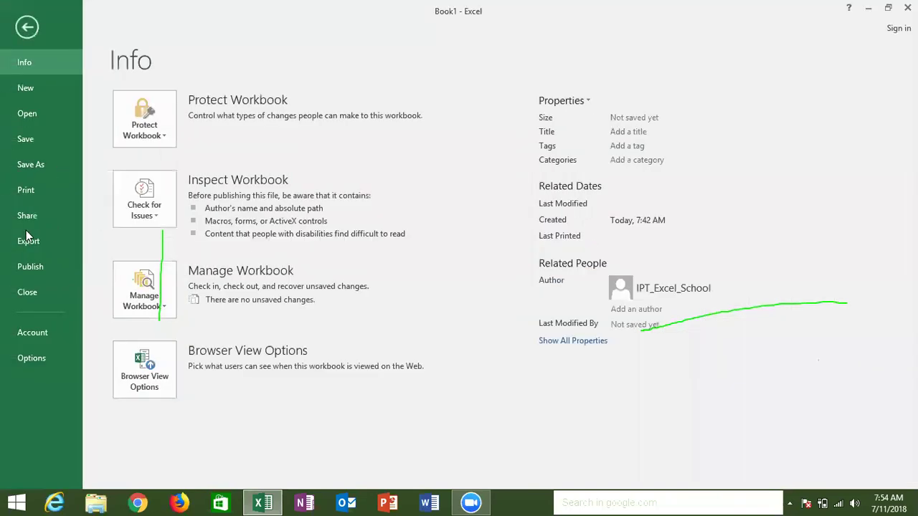
click(36, 169)
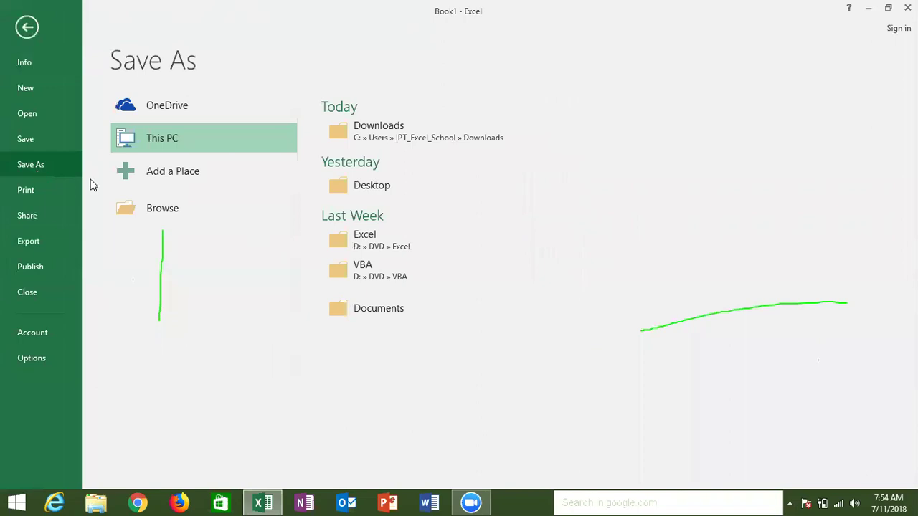
click(371, 278)
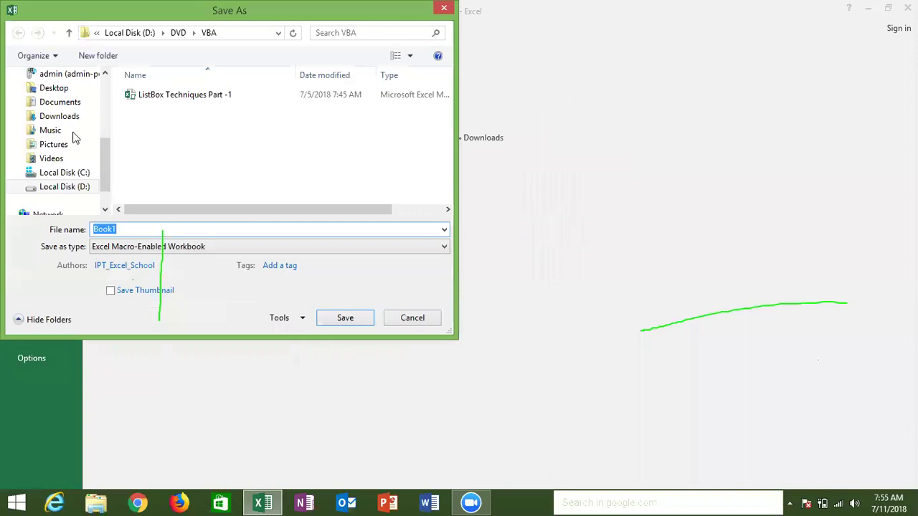
click(151, 106)
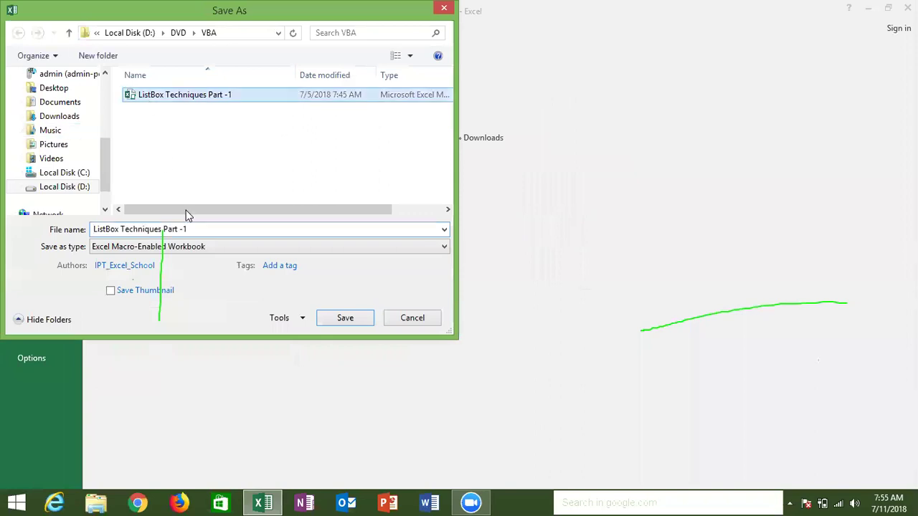
click(196, 226)
click(196, 227)
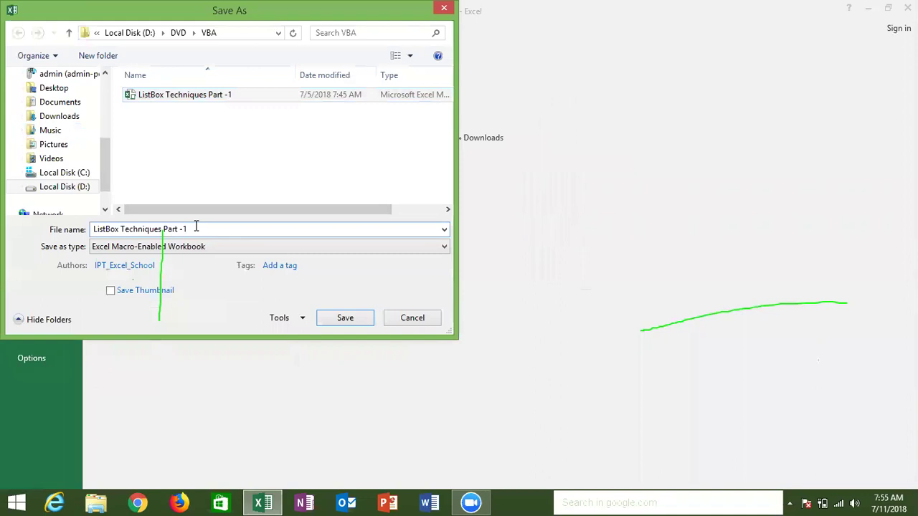
key(BackSpace)
text(2)
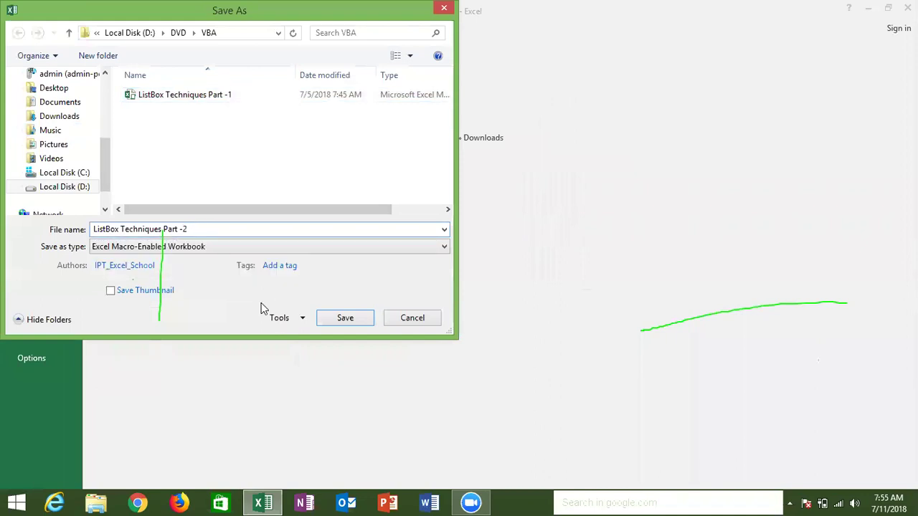
click(332, 322)
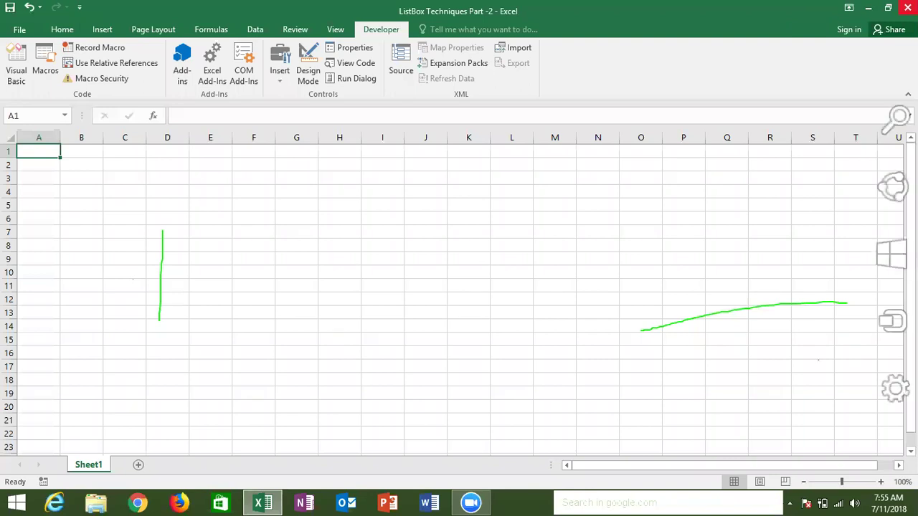
- Minimize Excel and refresh the Windows desktop
click(907, 7)
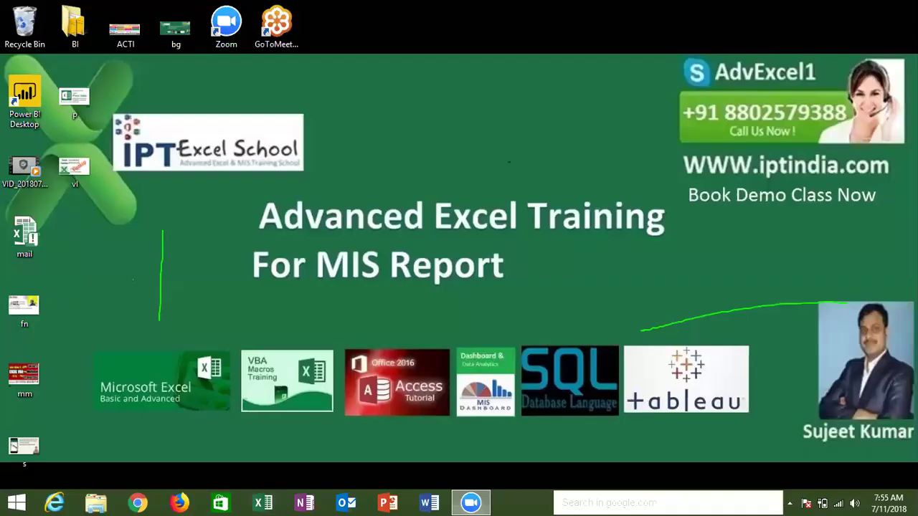
right_click(790, 435)
click(820, 301)
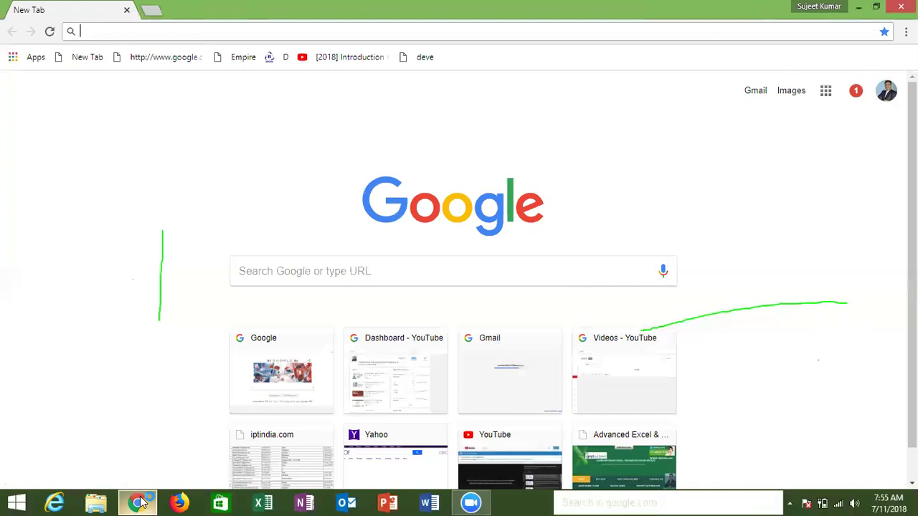
- Load gmail.com from the 'gm' address-bar suggestion, then switch to Excel's start screen
text(gm)
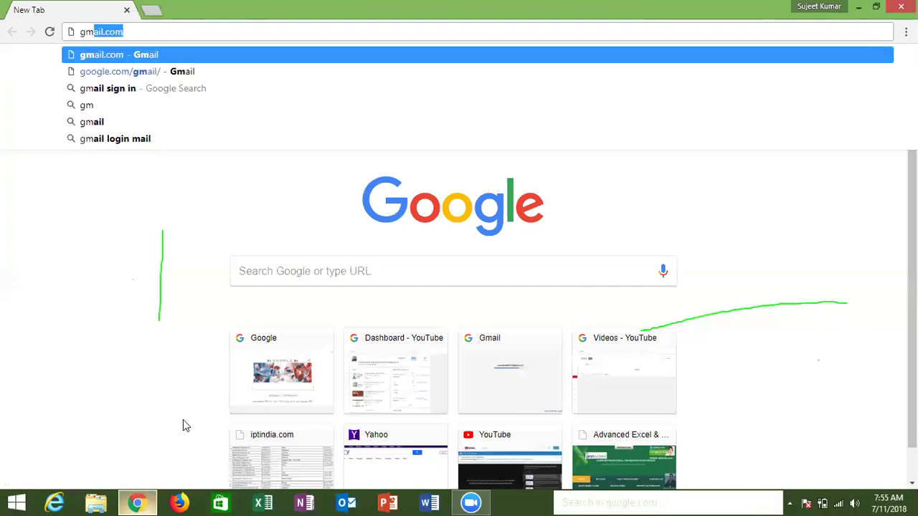
click(204, 61)
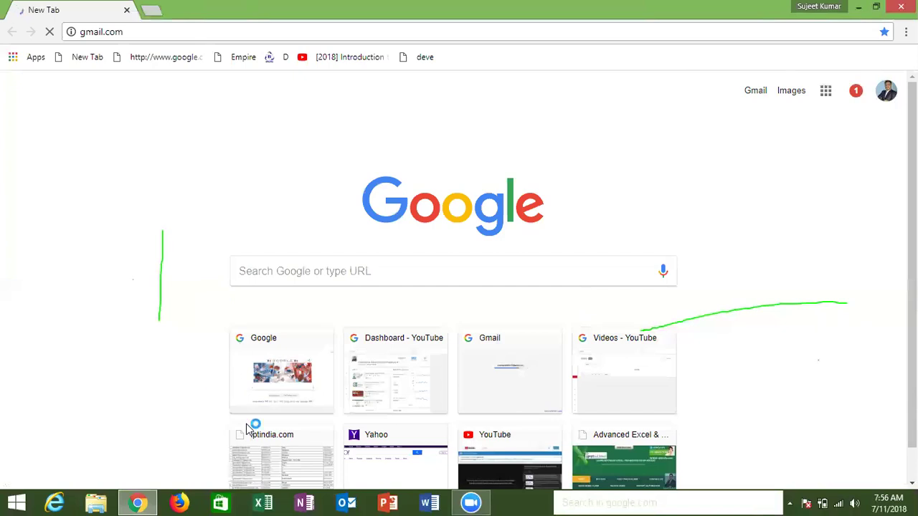
click(271, 504)
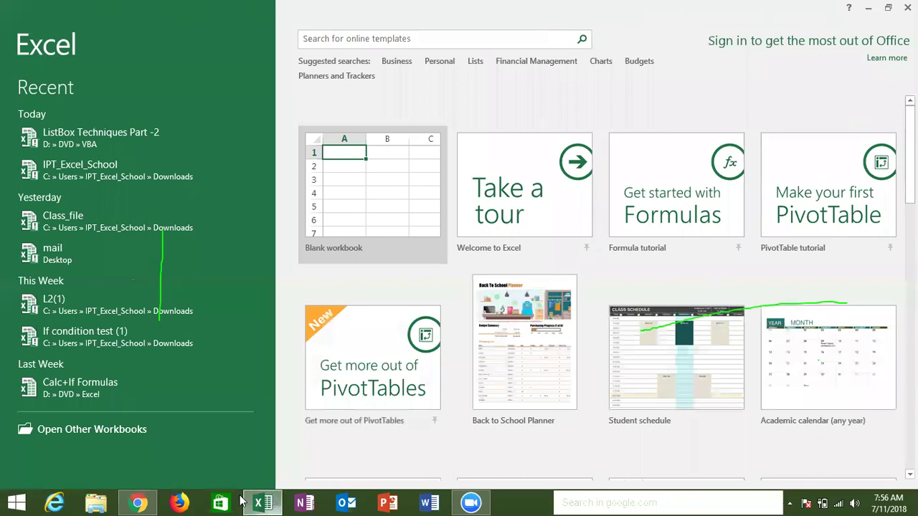
- Open the sent 'Join Link - Advanced Excel Class' email in Gmail and start a reply to all
click(138, 502)
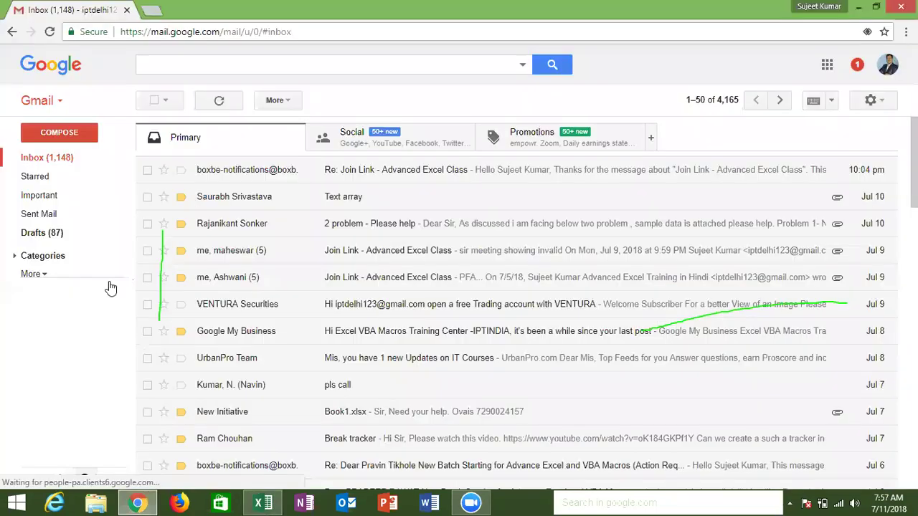
click(58, 216)
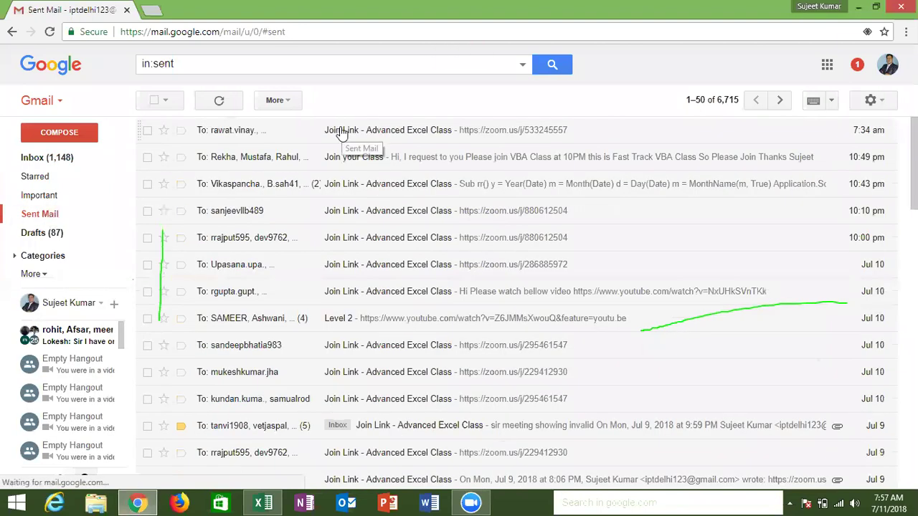
click(342, 134)
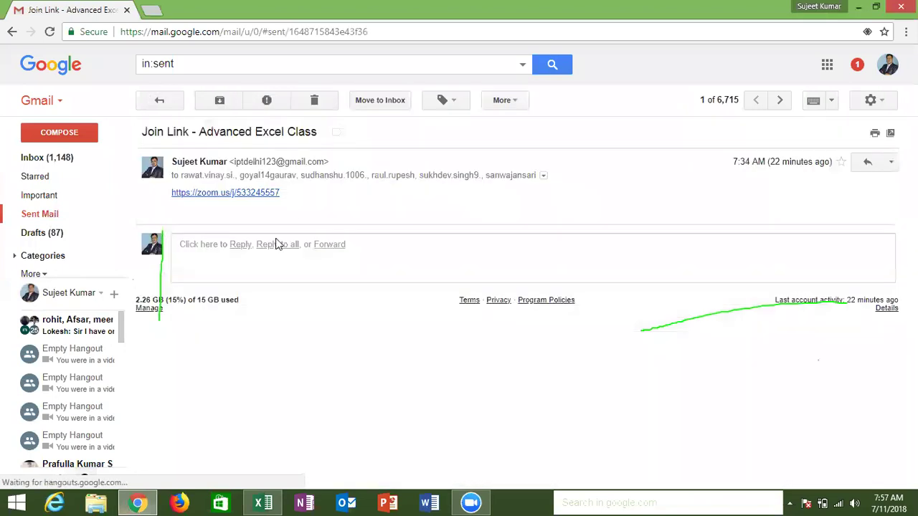
click(276, 245)
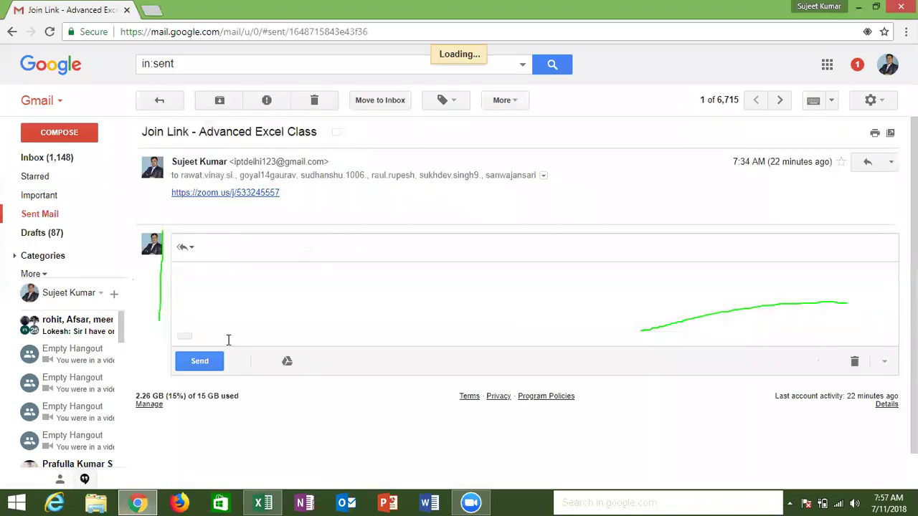
- Attach ListBox Techniques Part -2.xlsm from D:\DVD\VBA and send the reply
click(265, 362)
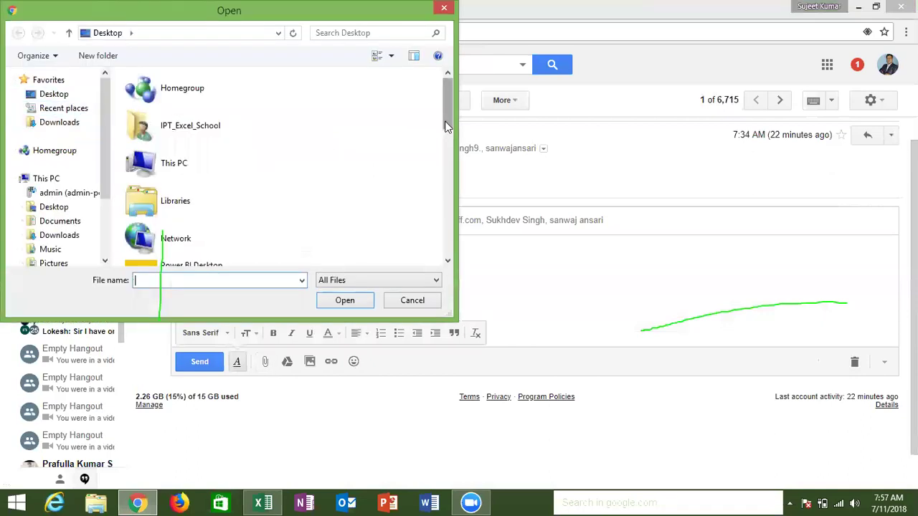
scroll(445, 126, down, 1)
scroll(446, 126, down, 1)
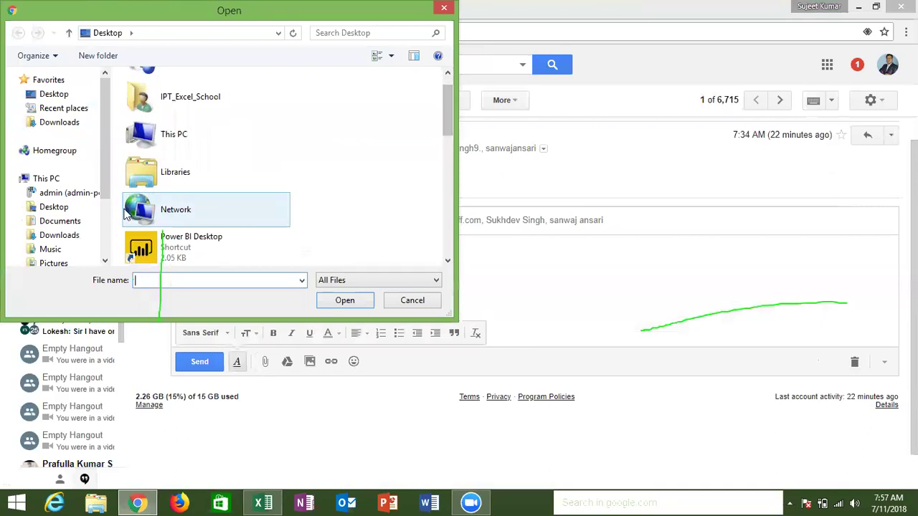
scroll(111, 238, down, 1)
scroll(111, 239, down, 2)
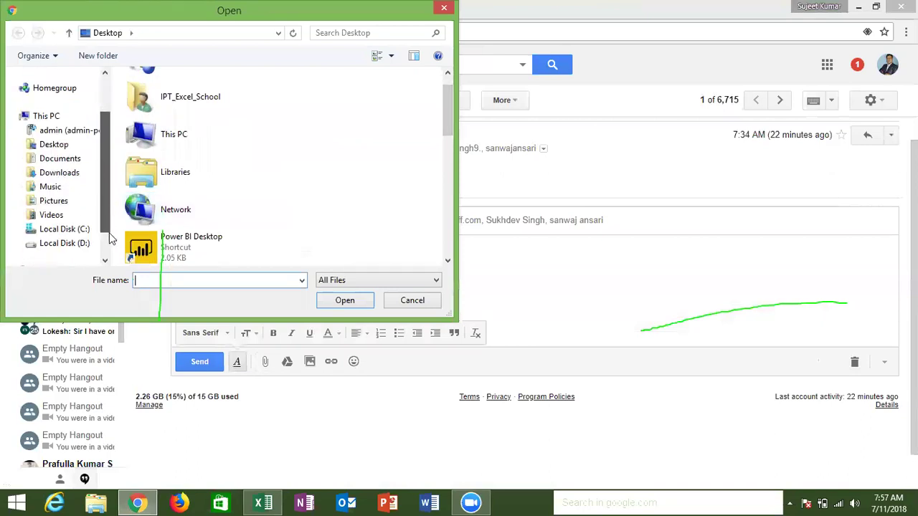
click(65, 243)
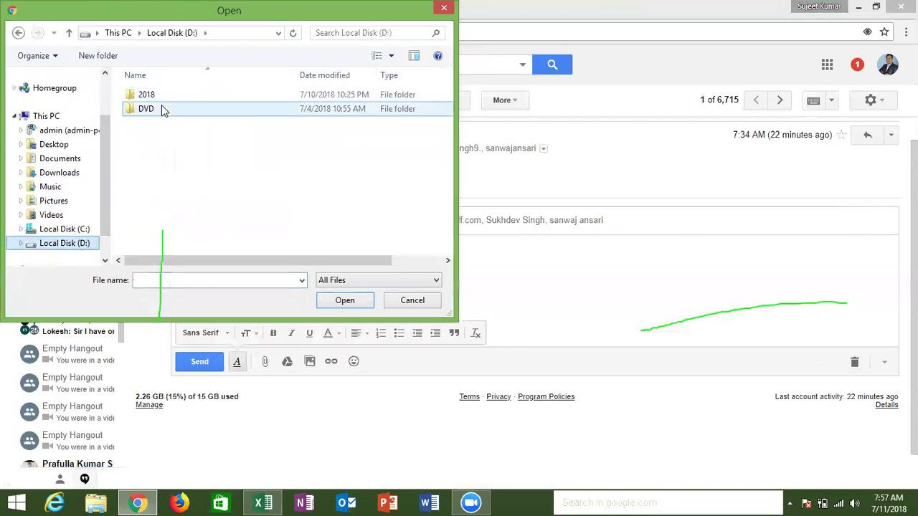
double_click(162, 108)
click(160, 148)
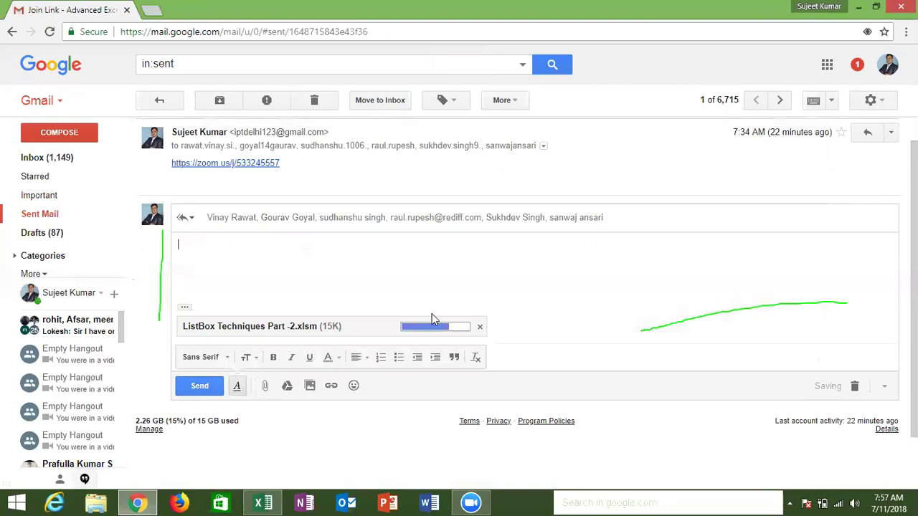
click(200, 387)
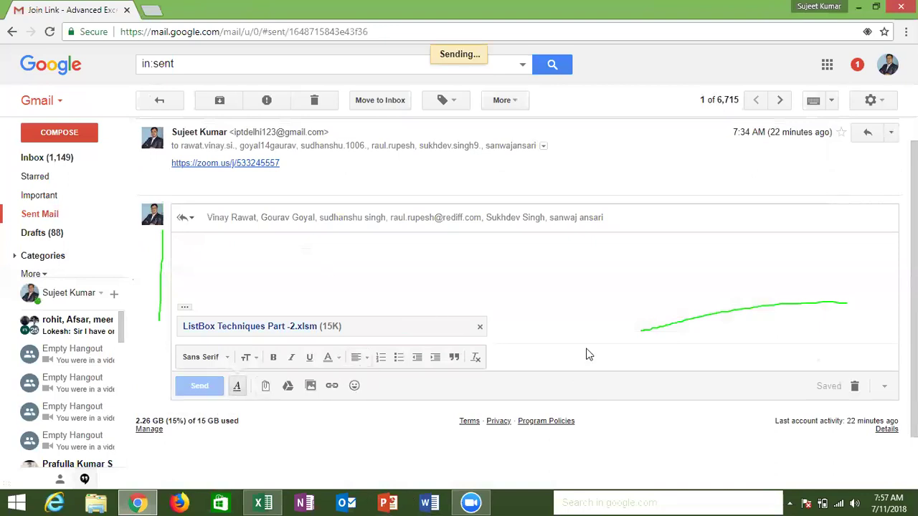
- Minimize the browser and Excel, then refresh the Windows desktop
click(863, 9)
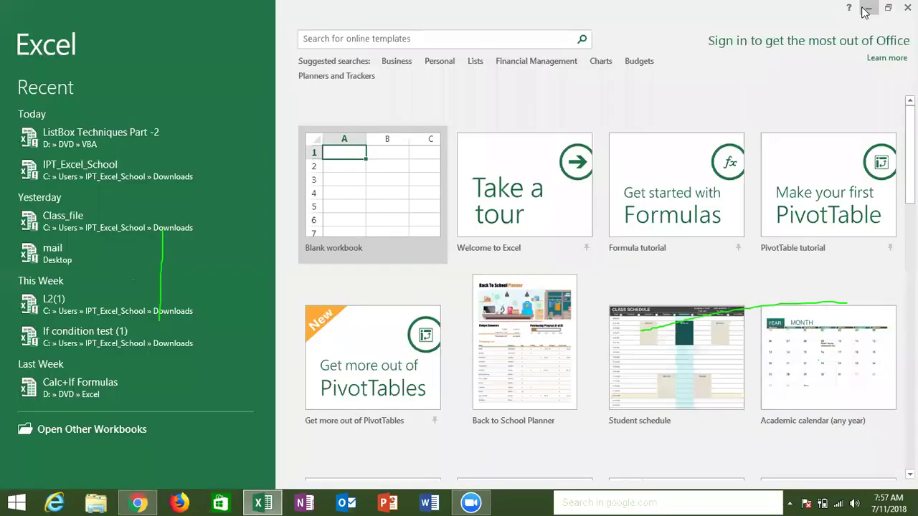
click(865, 9)
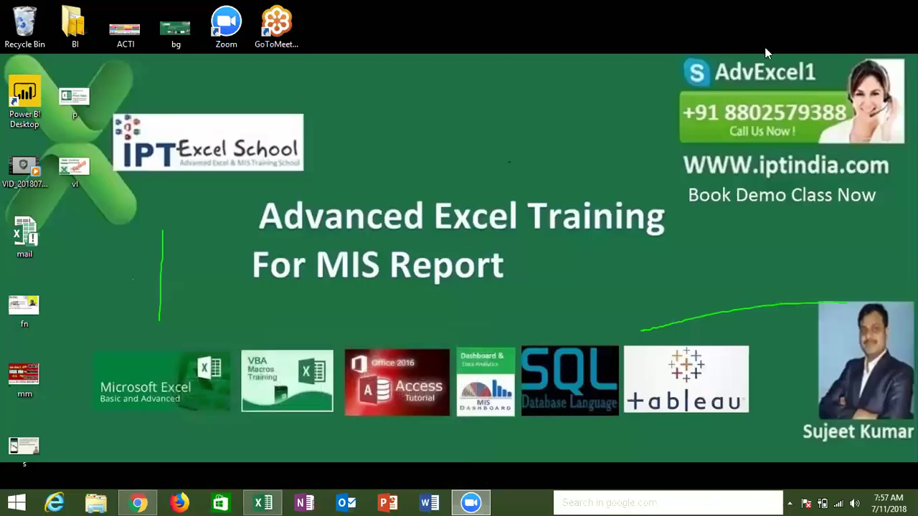
right_click(493, 147)
click(532, 186)
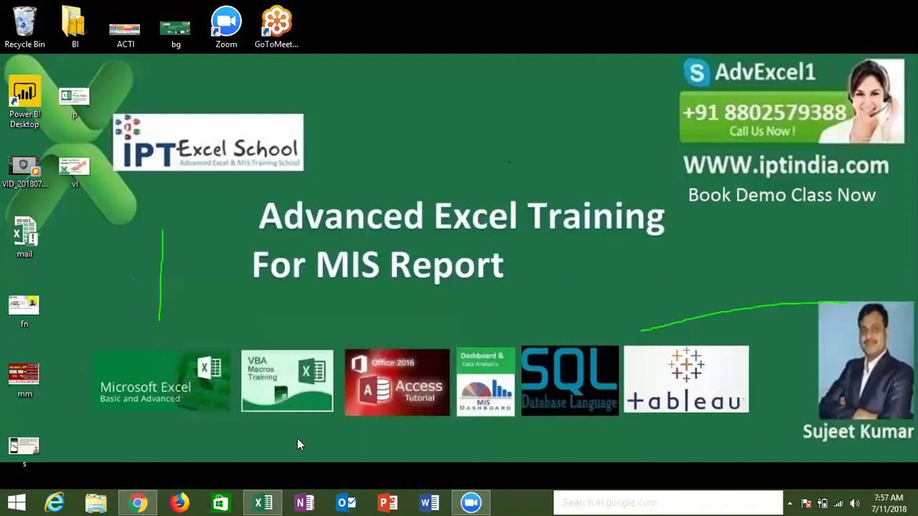